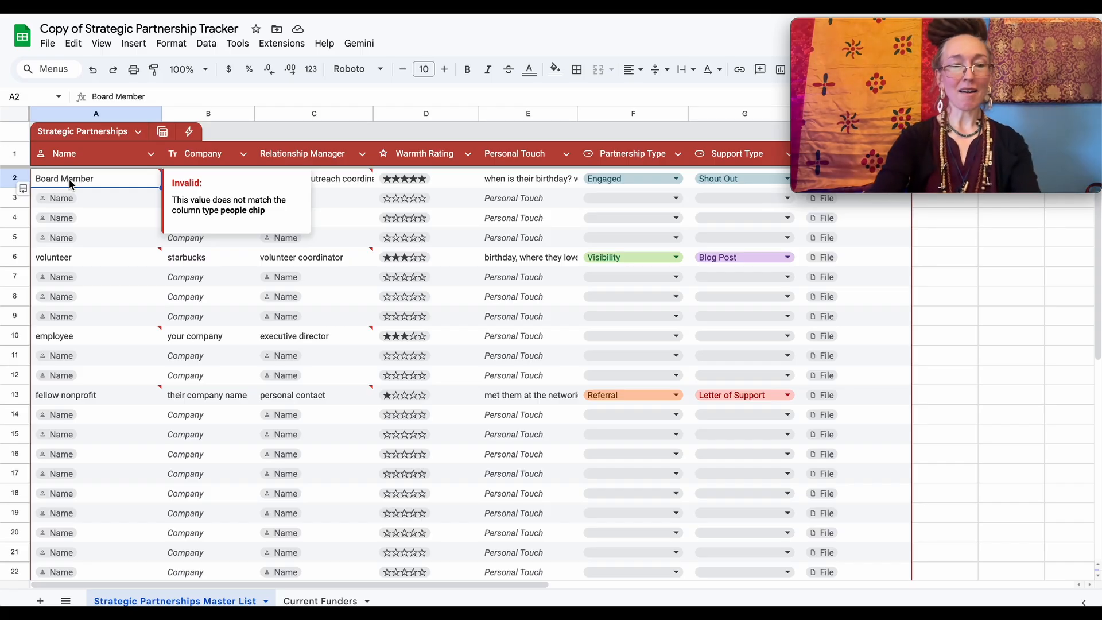
Clear the board member sample entry in row 2, from the Name column through Support Type.
{"action": "key", "text": "Delete"}
{"action": "key", "text": "Right"}
{"action": "key", "text": "Delete"}
{"action": "key", "text": "Right"}
{"action": "key", "text": "Delete"}
{"action": "key", "text": "Right"}
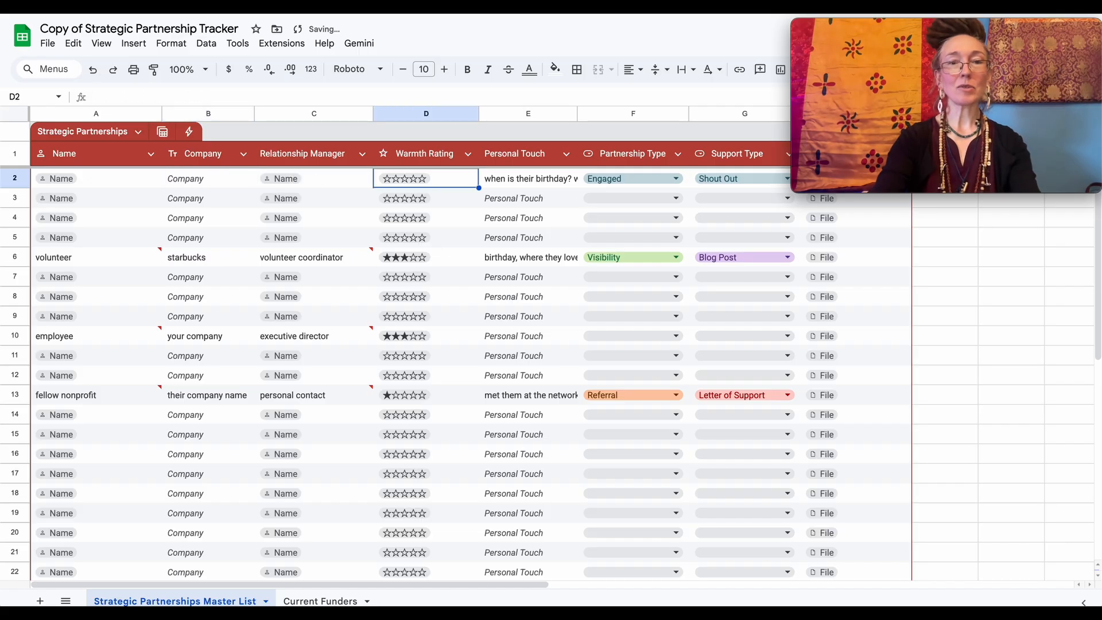
{"action": "key", "text": "Delete"}
{"action": "key", "text": "Right"}
{"action": "key", "text": "Right"}
{"action": "key", "text": "Delete"}
{"action": "key", "text": "Right"}
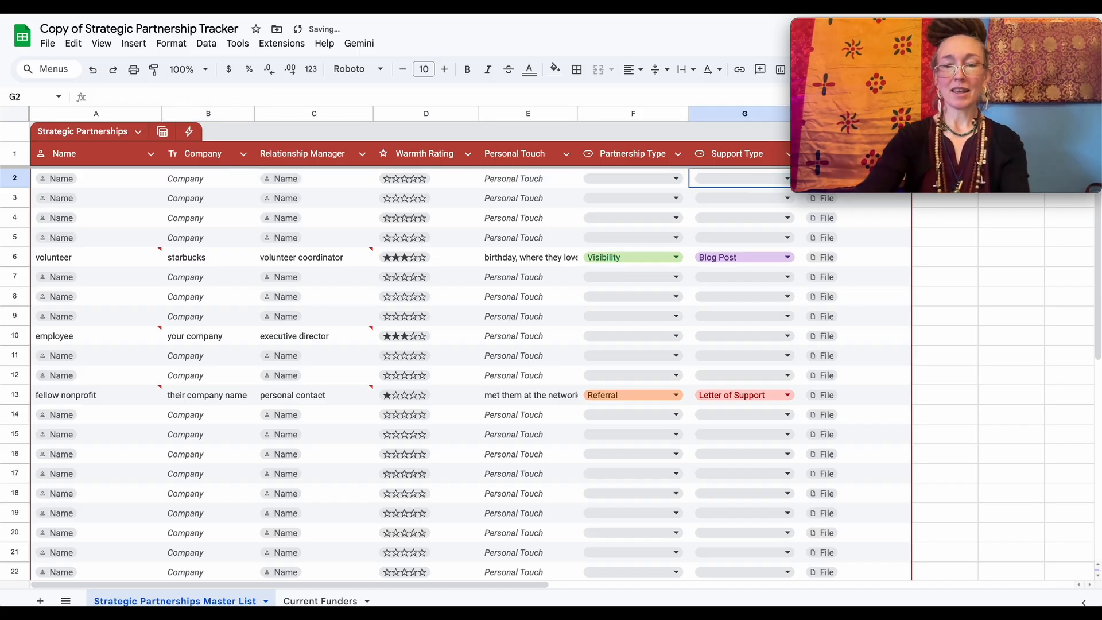
{"action": "key", "text": "Delete"}
Clear the volunteer sample entry in row 6, from the Name column through Support Type.
{"action": "key", "text": "Down"}
{"action": "key", "text": "Left"}
{"action": "key", "text": "Left"}
{"action": "key", "text": "Left"}
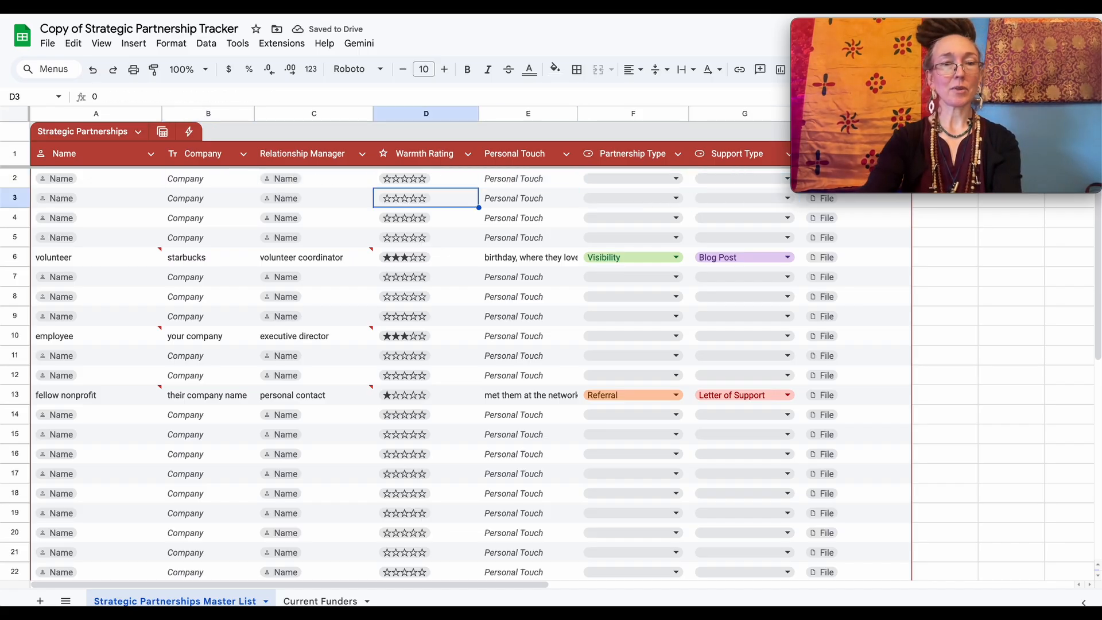
{"action": "left_click", "coordinate": [52, 257]}
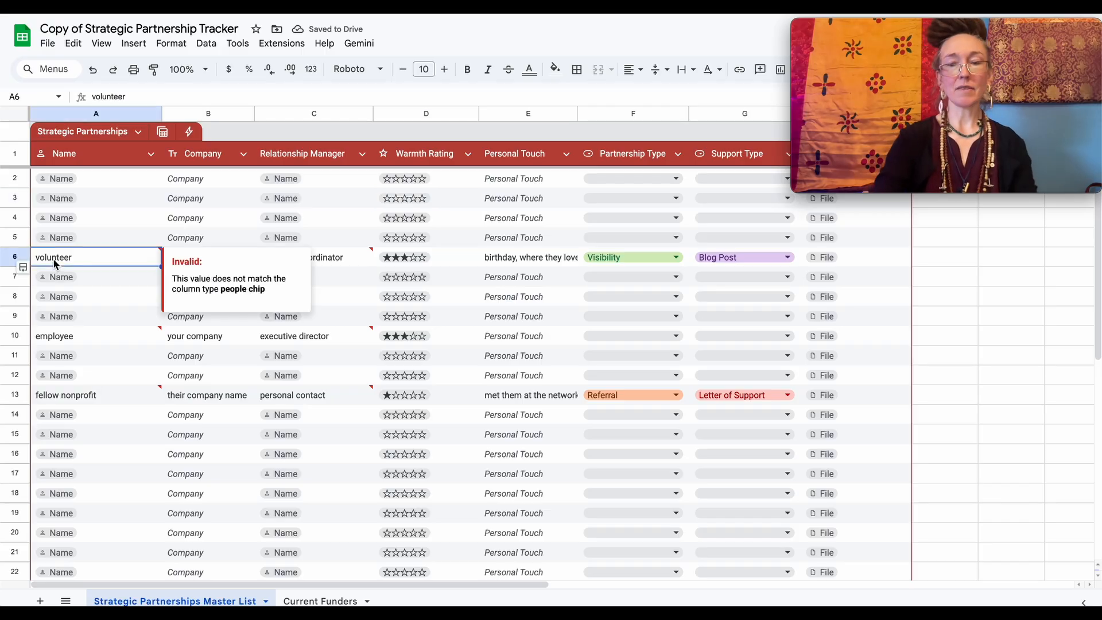
{"action": "key", "text": "Delete"}
{"action": "key", "text": "Right"}
{"action": "key", "text": "Delete"}
{"action": "key", "text": "Right"}
{"action": "key", "text": "Delete"}
{"action": "key", "text": "Right"}
{"action": "key", "text": "Delete"}
{"action": "key", "text": "Right"}
{"action": "key", "text": "Delete"}
{"action": "key", "text": "Right"}
{"action": "key", "text": "Delete"}
{"action": "key", "text": "Right"}
{"action": "key", "text": "Delete"}
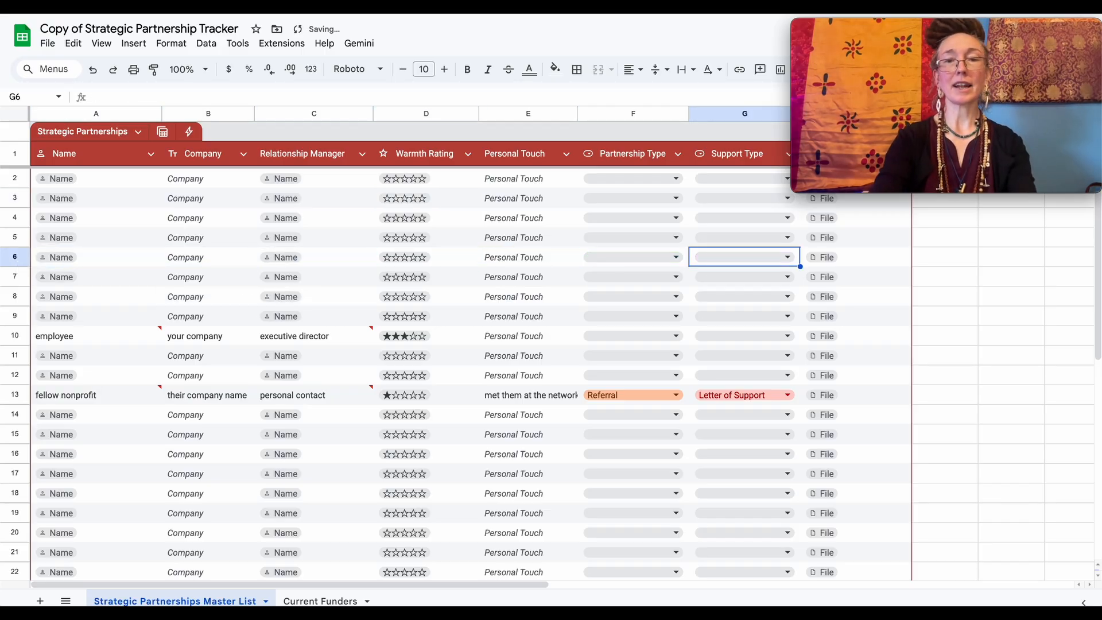
Clear the employee sample entry in row 10, from the Name column through Warmth Rating.
{"action": "left_click", "coordinate": [56, 338]}
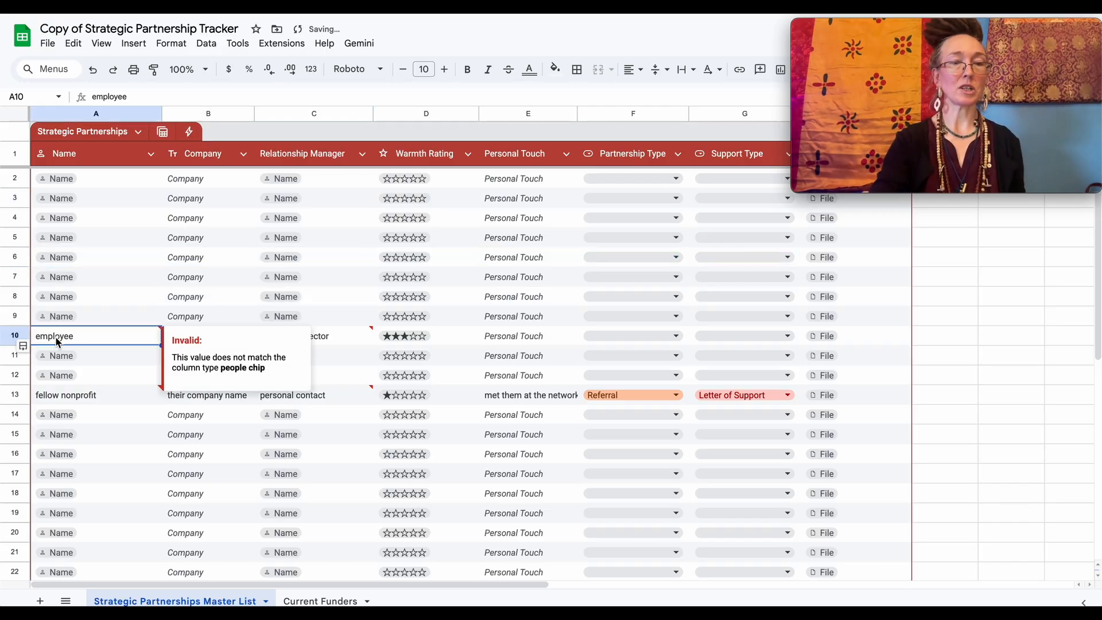
{"action": "key", "text": "Delete"}
{"action": "key", "text": "Right"}
{"action": "key", "text": "Delete"}
{"action": "key", "text": "Right"}
{"action": "key", "text": "Delete"}
{"action": "key", "text": "Right"}
{"action": "key", "text": "Delete"}
{"action": "key", "text": "Right"}
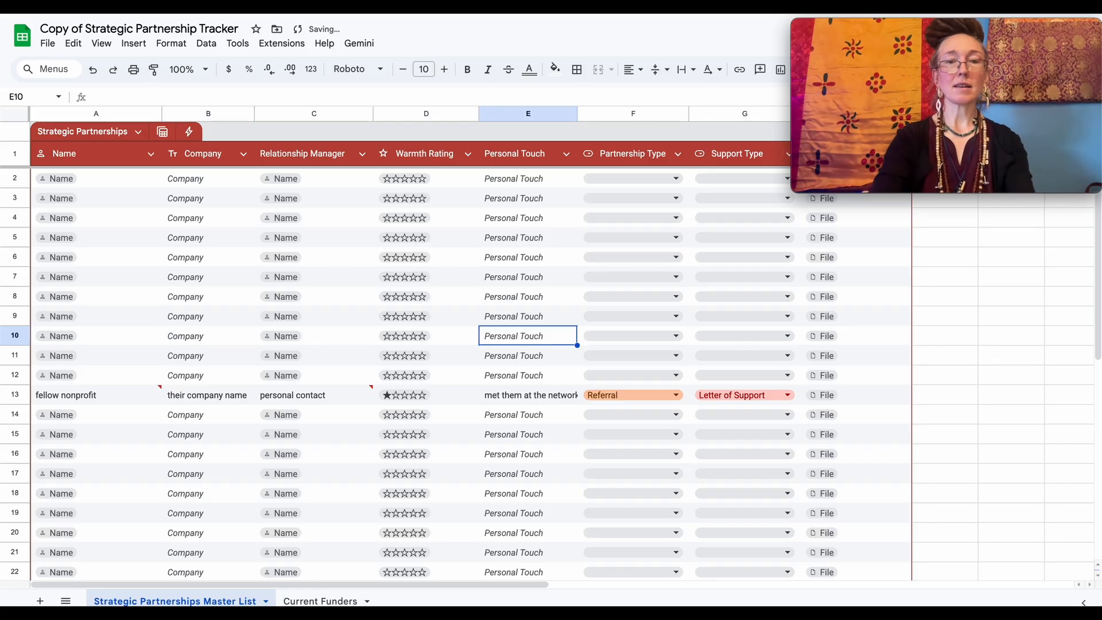
Clear the fellow nonprofit sample entry in row 13, from the Name column through Support Type.
{"action": "left_click", "coordinate": [52, 395]}
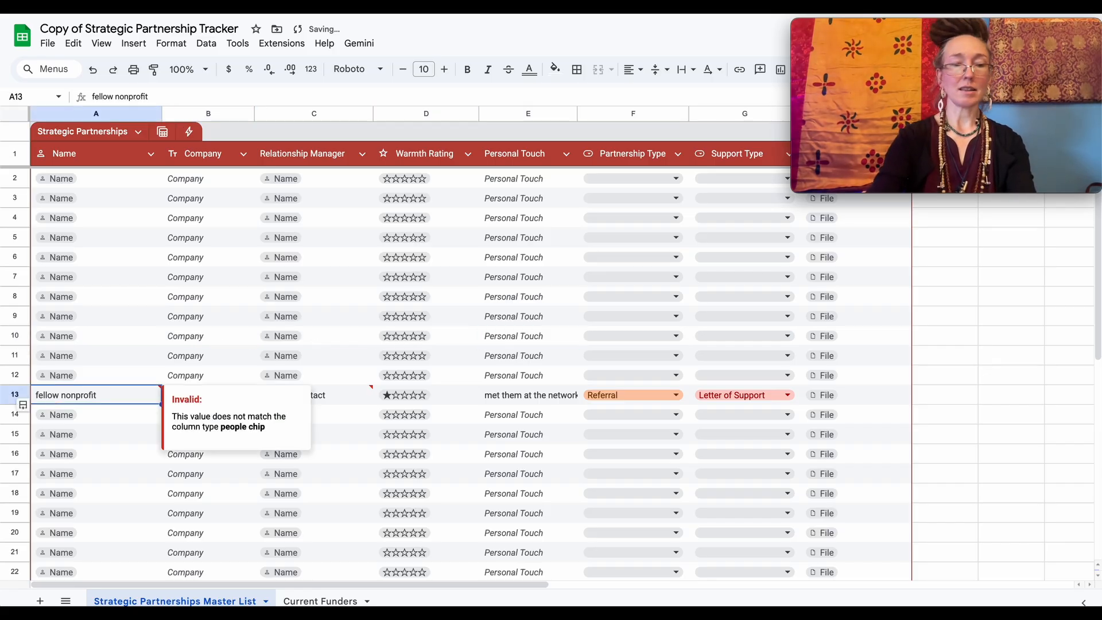
{"action": "key", "text": "Delete"}
{"action": "key", "text": "Right"}
{"action": "key", "text": "Delete"}
{"action": "key", "text": "Right"}
{"action": "key", "text": "Delete"}
{"action": "key", "text": "Right"}
{"action": "key", "text": "Delete"}
{"action": "key", "text": "Right"}
{"action": "key", "text": "Delete"}
{"action": "key", "text": "Right"}
{"action": "key", "text": "Delete"}
{"action": "key", "text": "Right"}
{"action": "key", "text": "Delete"}
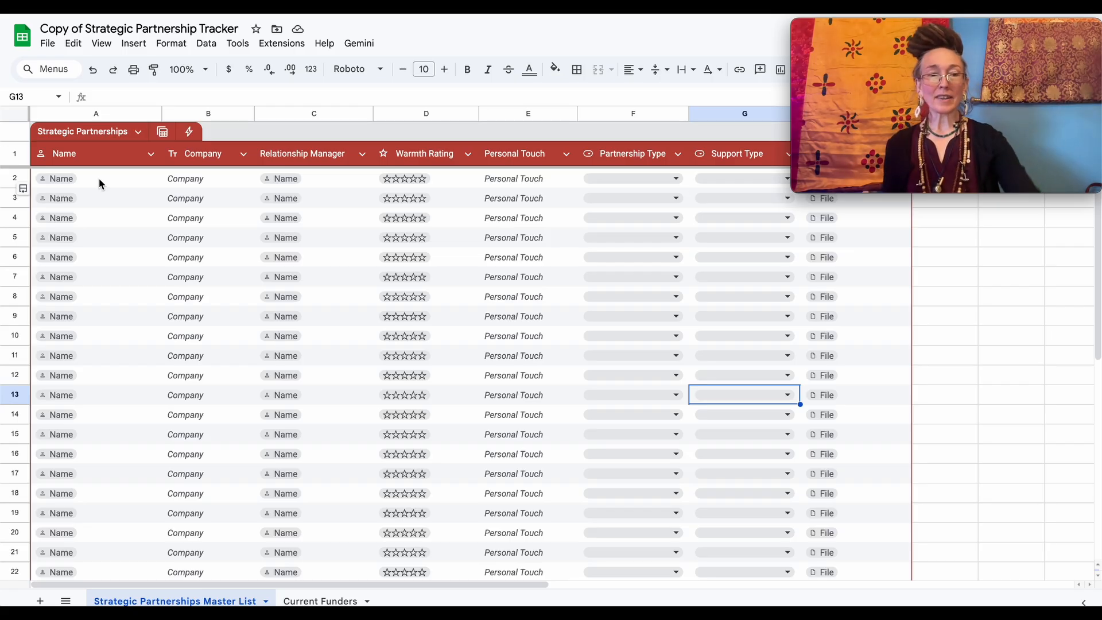
Enter "board member", "volunteers" and "employee" in the Name column, in cells A2 to A4.
{"action": "scroll", "coordinate": [114, 412], "scroll_direction": "down", "scroll_amount": 5}
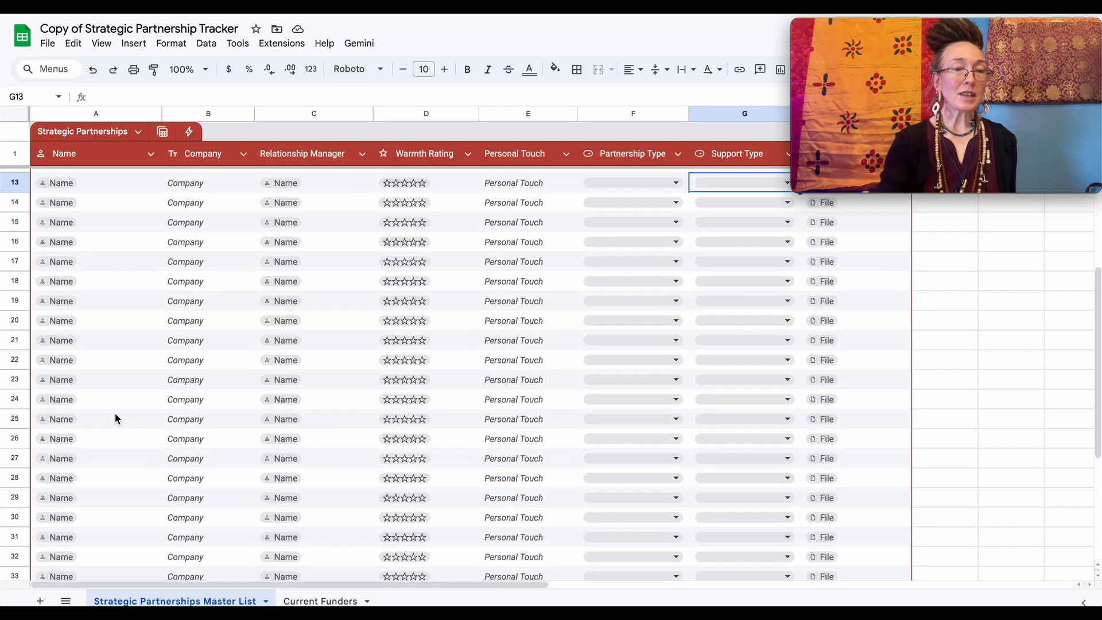
{"action": "scroll", "coordinate": [115, 413], "scroll_direction": "down", "scroll_amount": 5}
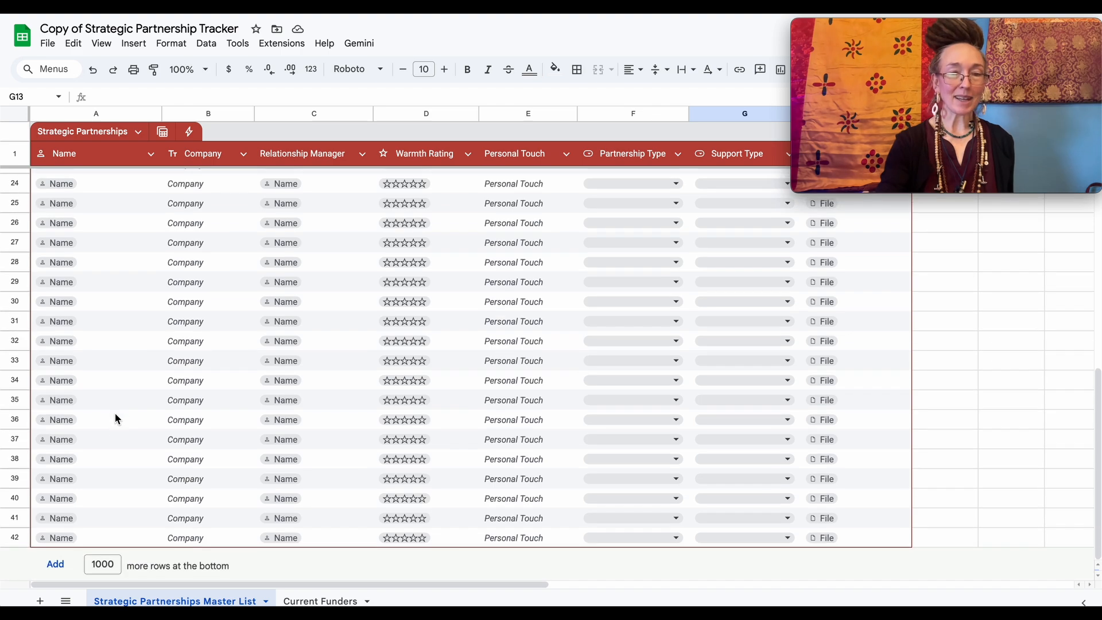
{"action": "scroll", "coordinate": [114, 412], "scroll_direction": "up", "scroll_amount": 10}
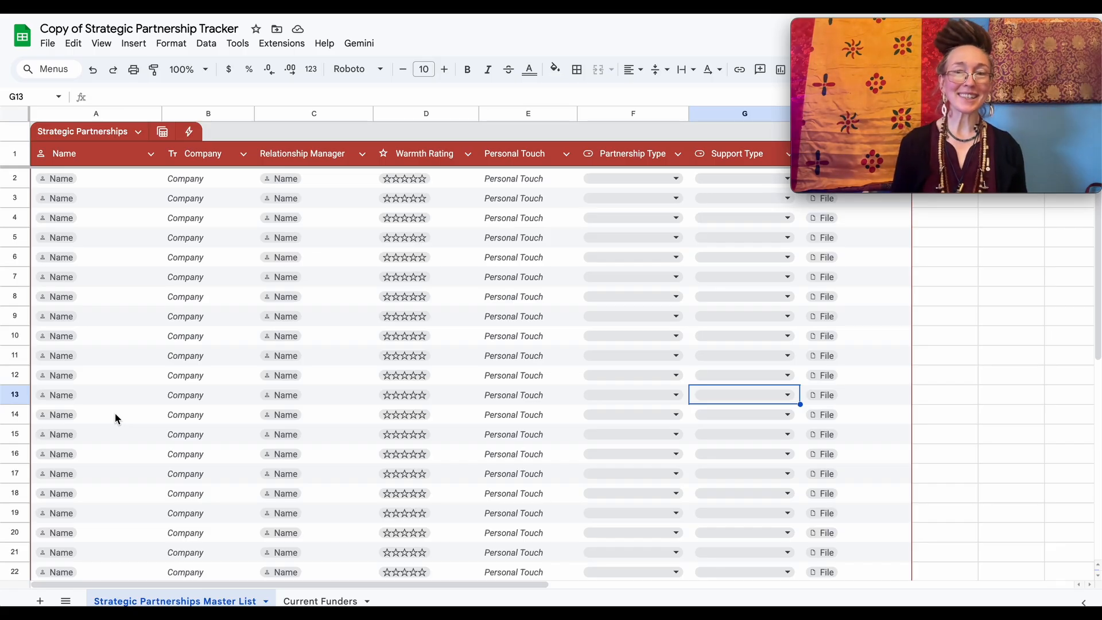
{"action": "left_click", "coordinate": [96, 179]}
{"action": "type", "text": "board me"}
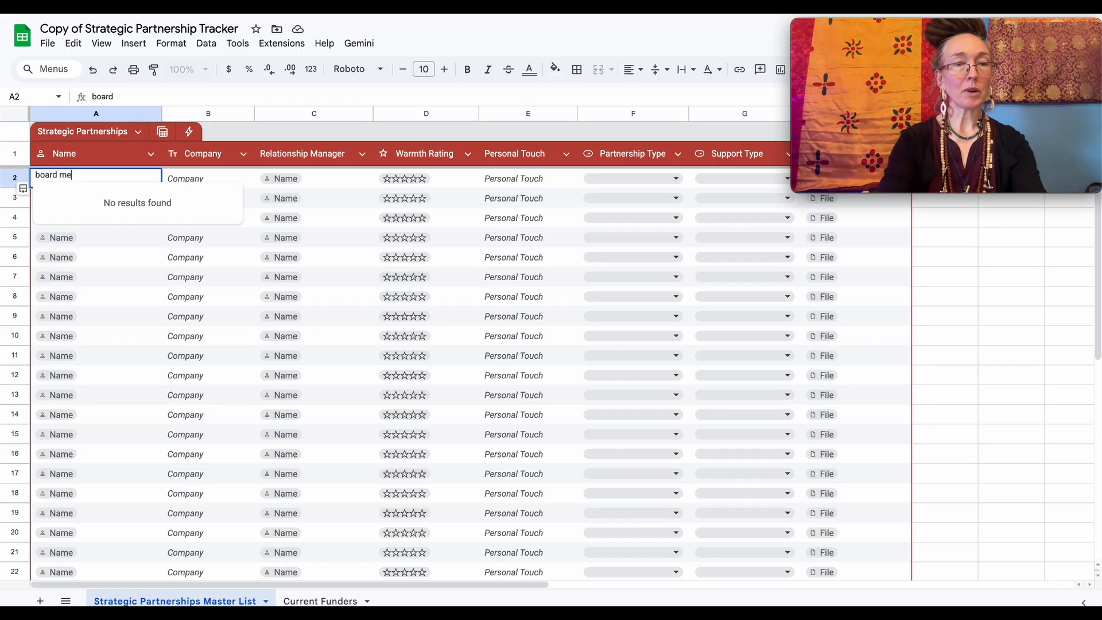
{"action": "type", "text": "mber"}
{"action": "key", "text": "Tab"}
{"action": "key", "text": "Return"}
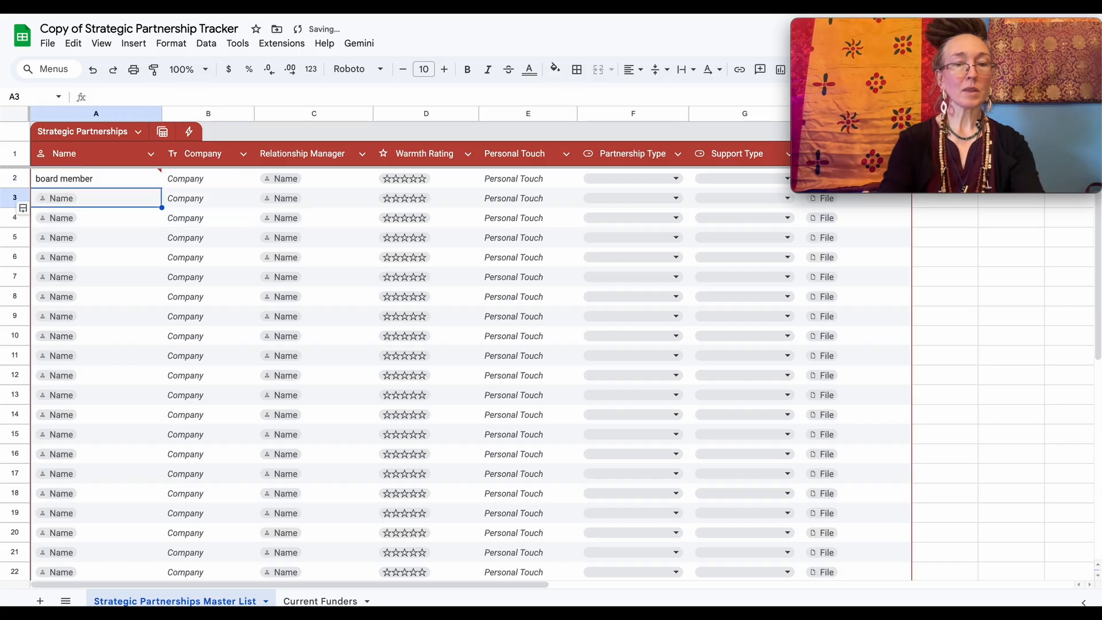
{"action": "type", "text": "volunteers"}
{"action": "key", "text": "Tab"}
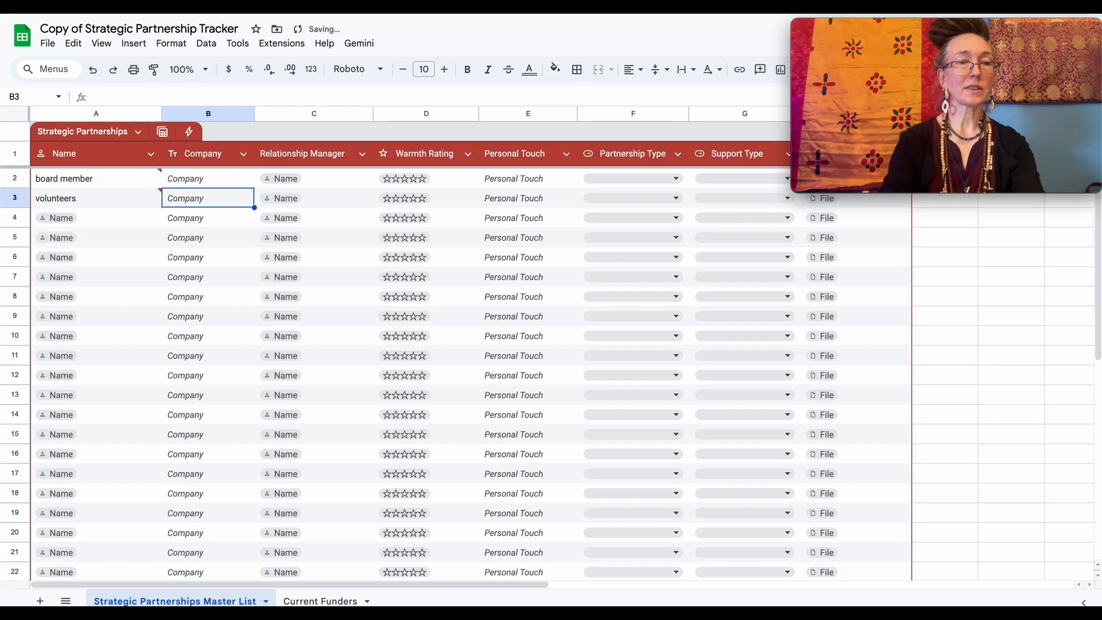
{"action": "key", "text": "Return"}
{"action": "type", "text": "employee"}
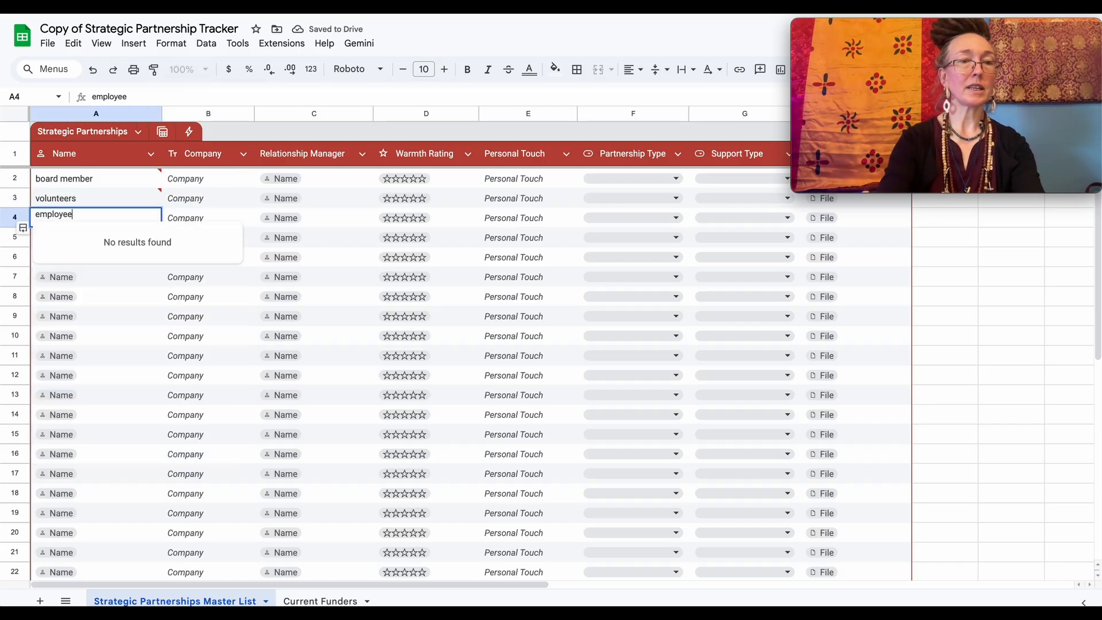
{"action": "key", "text": "Tab"}
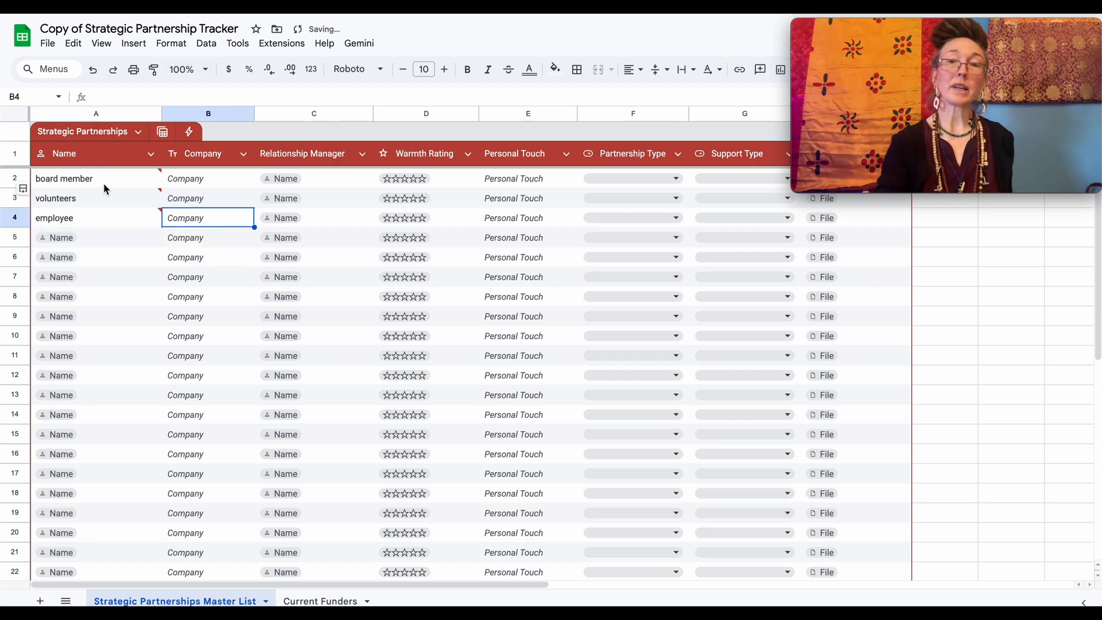
Fill the Company column with "their company" for the board member, "starbucks" for the volunteers and "your org" for the employee.
{"action": "mouse_move", "coordinate": [103, 183]}
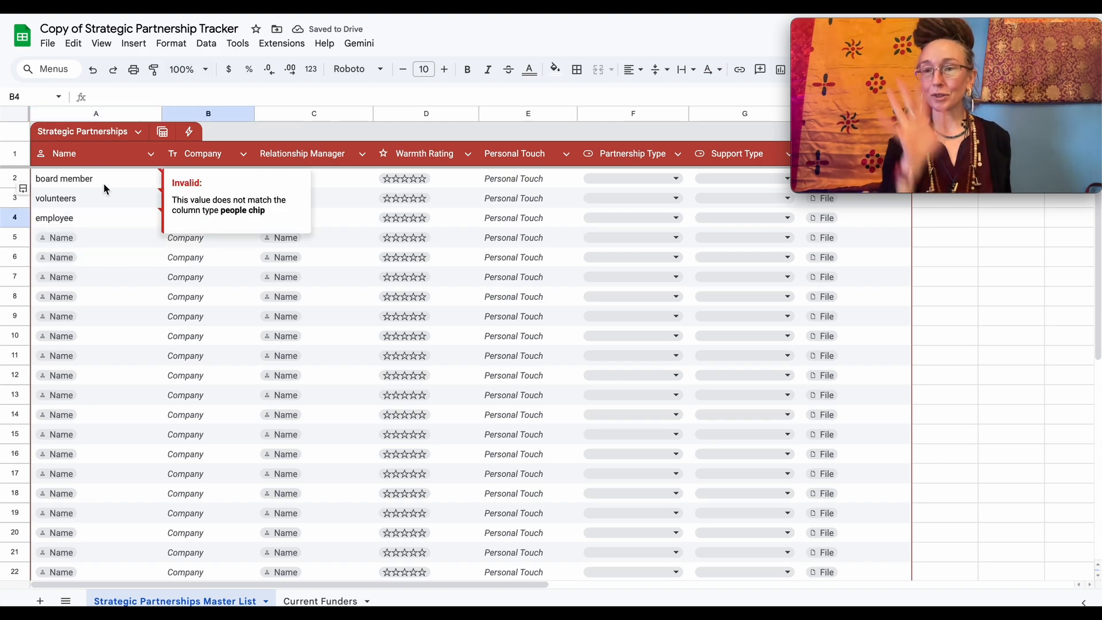
{"action": "left_click", "coordinate": [240, 300]}
{"action": "left_click", "coordinate": [208, 181]}
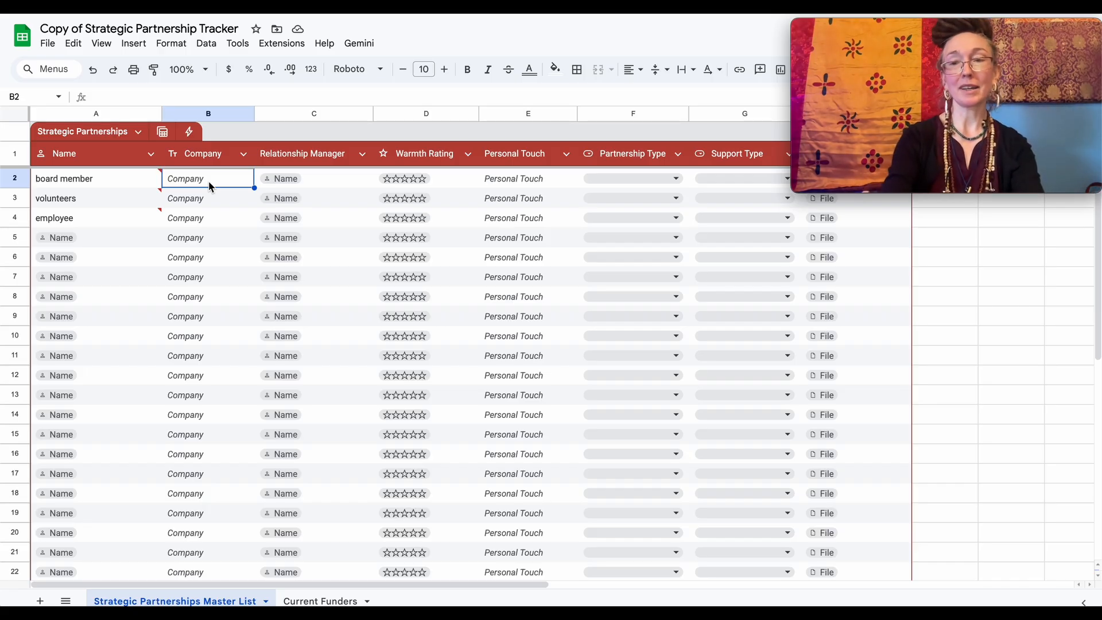
{"action": "type", "text": "their company"}
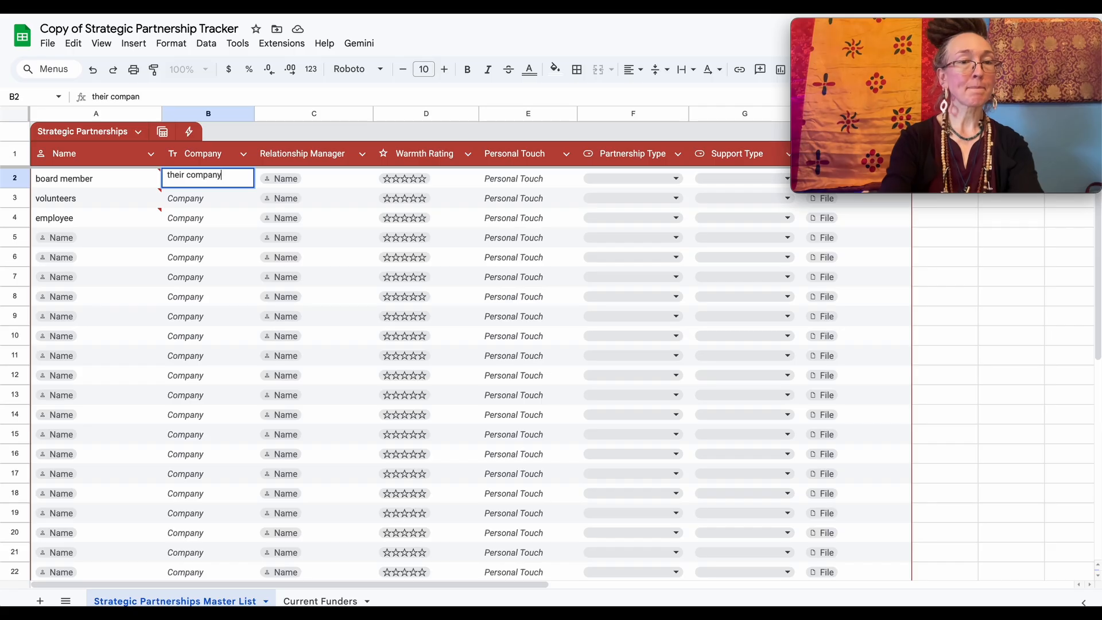
{"action": "key", "text": "Tab"}
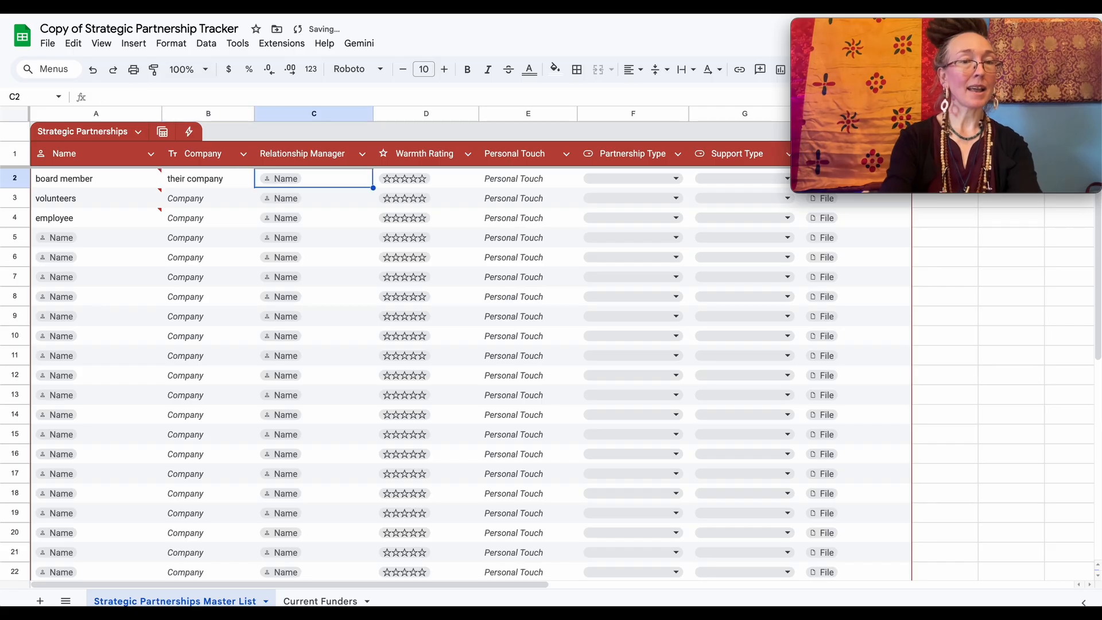
{"action": "left_click", "coordinate": [202, 204]}
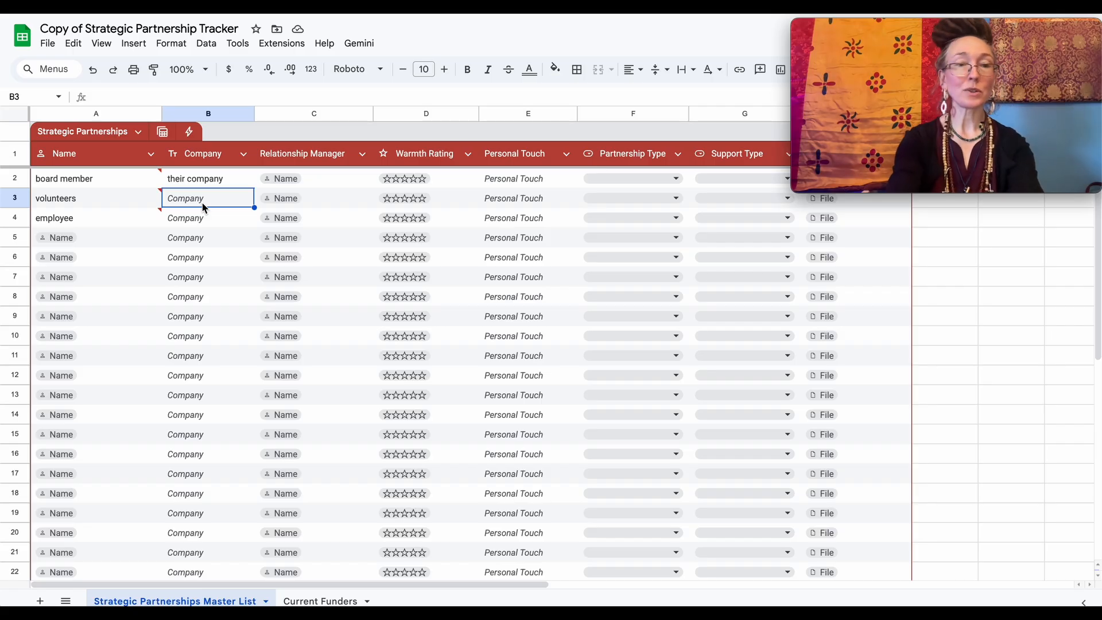
{"action": "type", "text": "starbucks"}
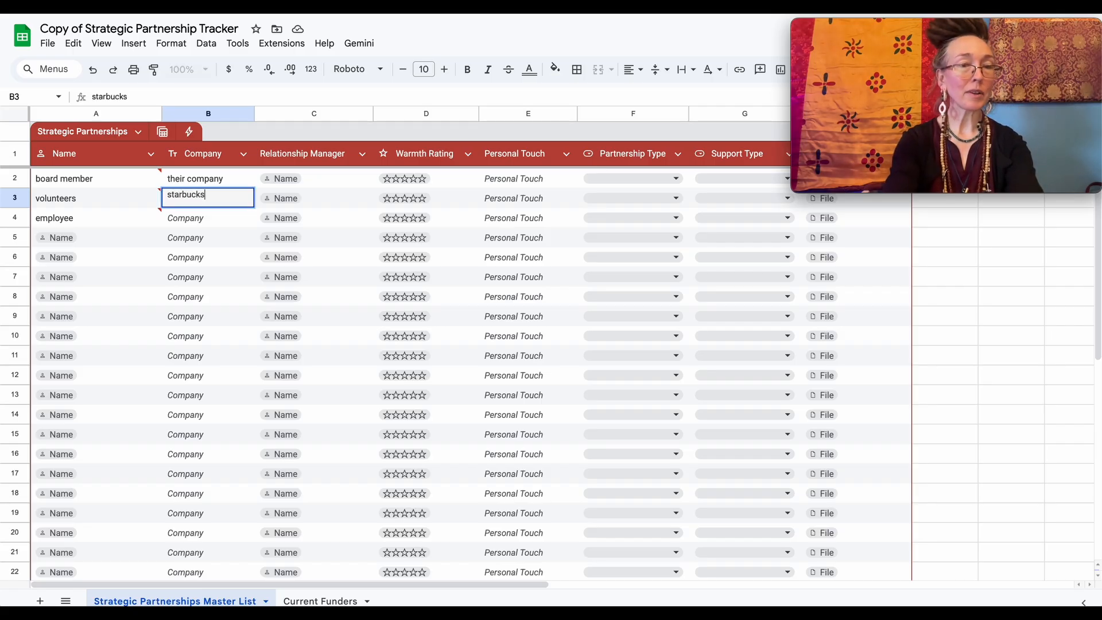
{"action": "key", "text": "Tab"}
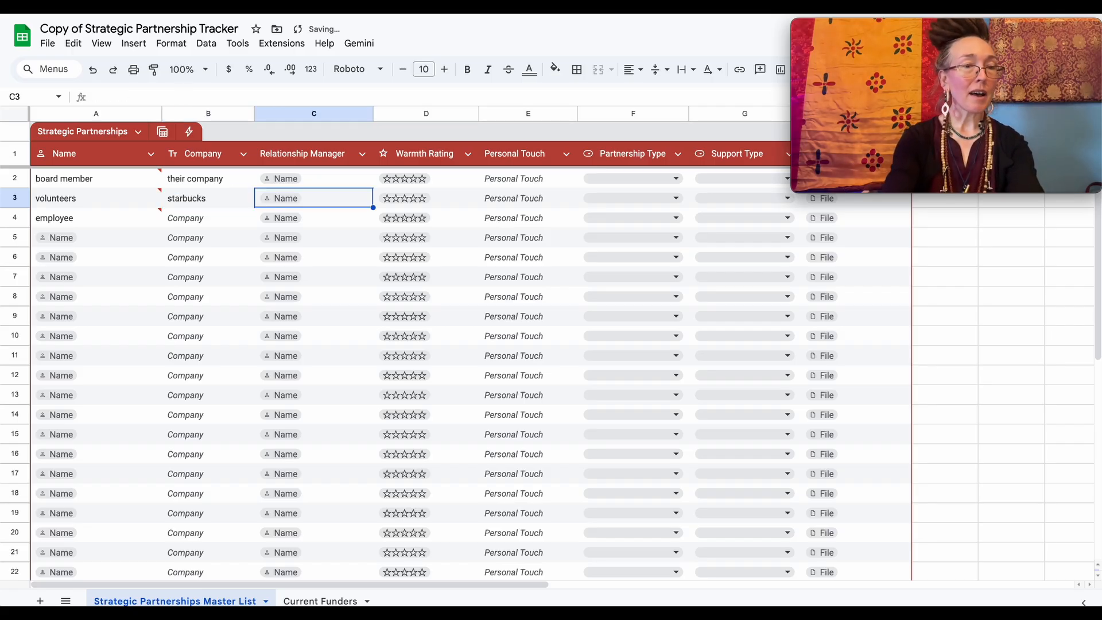
{"action": "left_click", "coordinate": [202, 219]}
{"action": "type", "text": "th"}
{"action": "key", "text": "BackSpace"}
{"action": "key", "text": "BackSpace"}
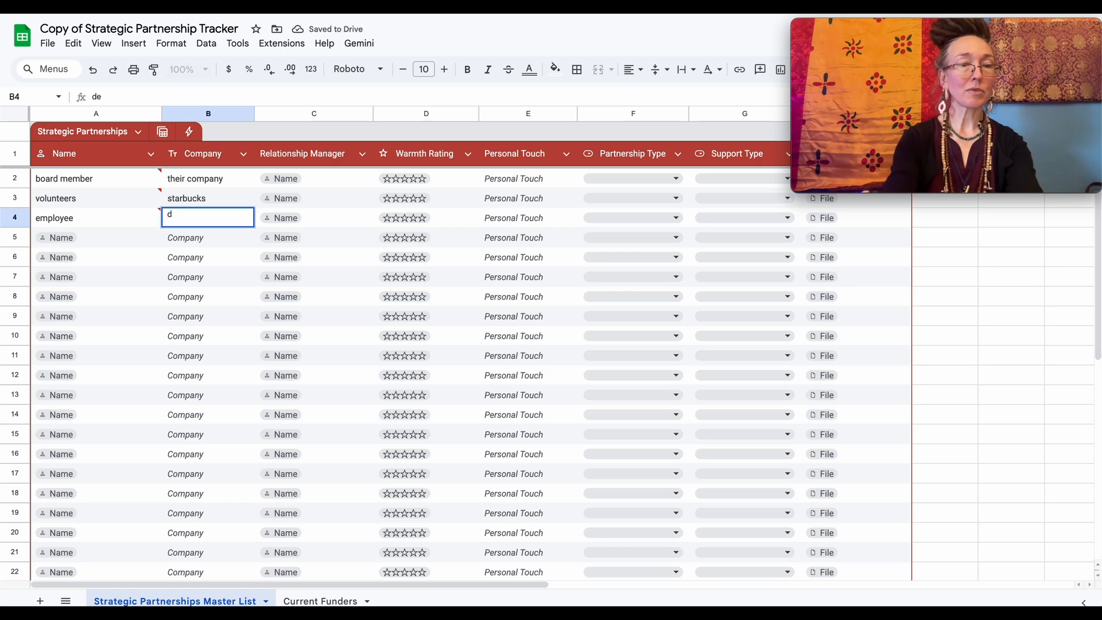
{"action": "type", "text": "your org"}
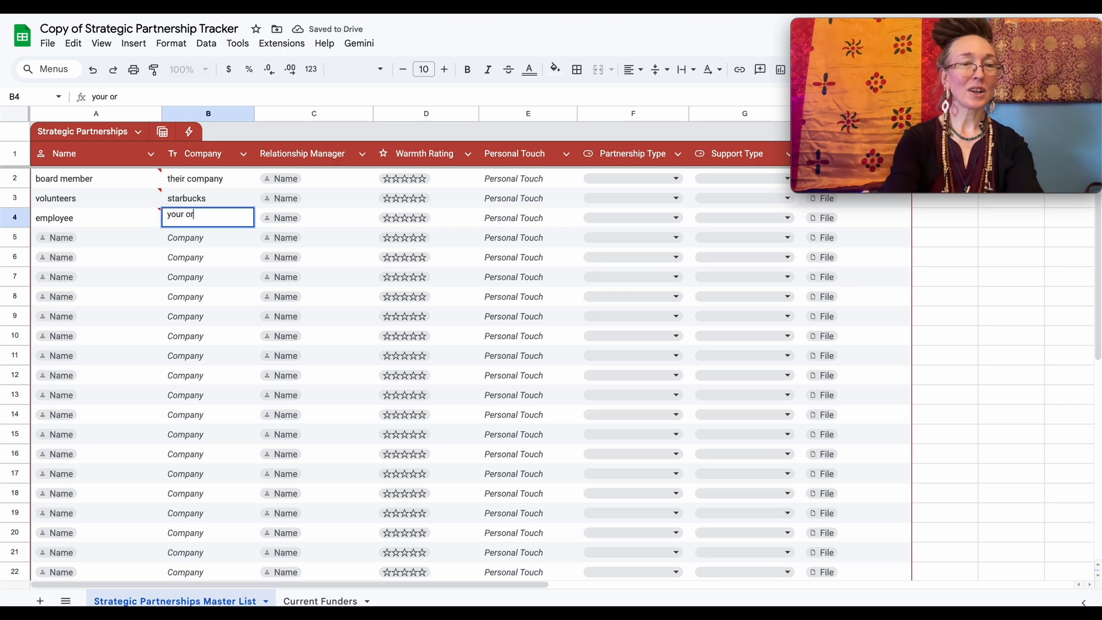
{"action": "key", "text": "Tab"}
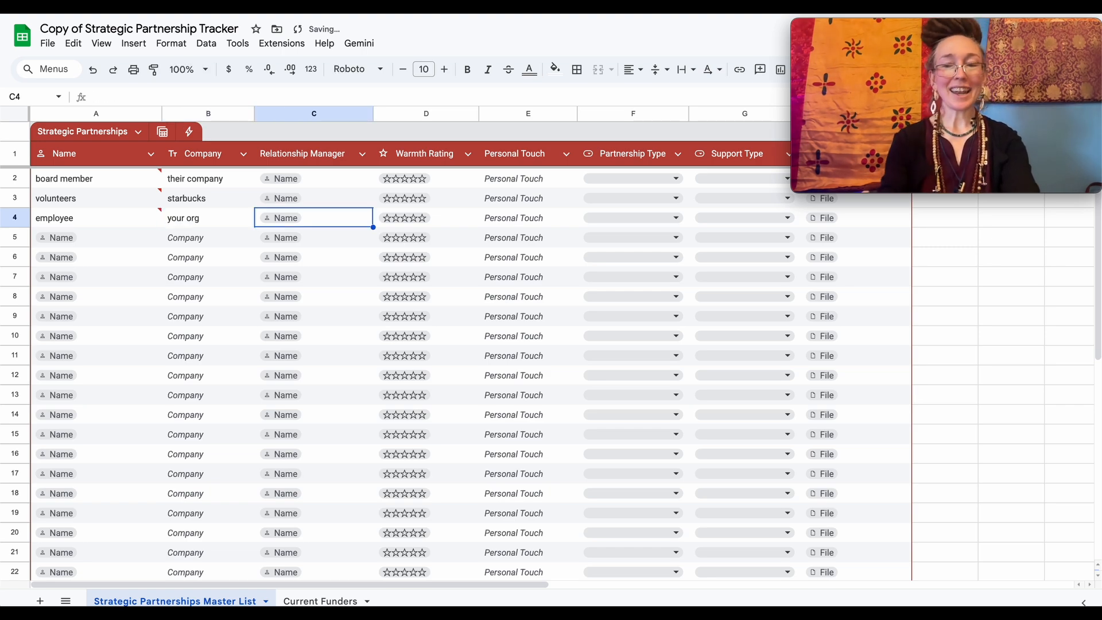
Enter "community outreach coordinator" as the board member's relationship manager in cell C2.
{"action": "left_click", "coordinate": [314, 178]}
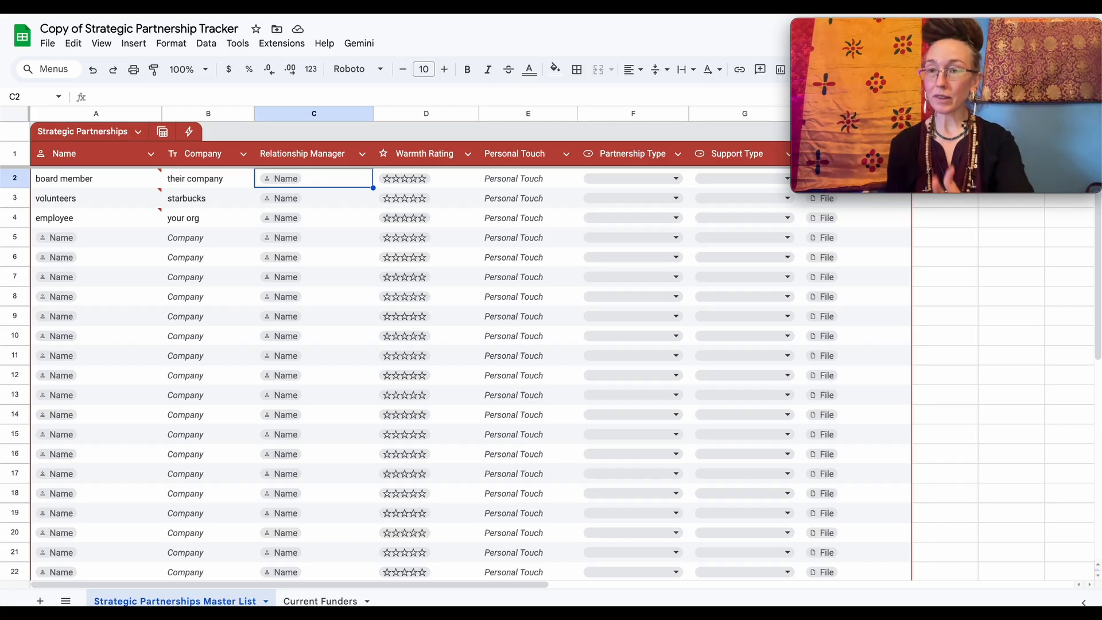
{"action": "type", "text": "co"}
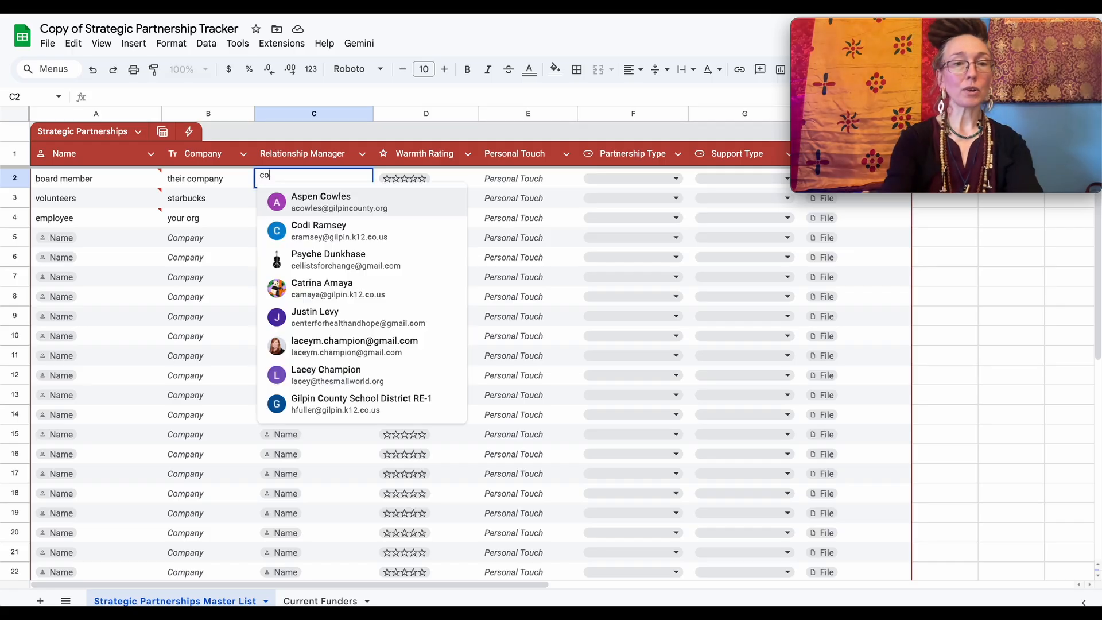
{"action": "type", "text": "mmunity outreach "}
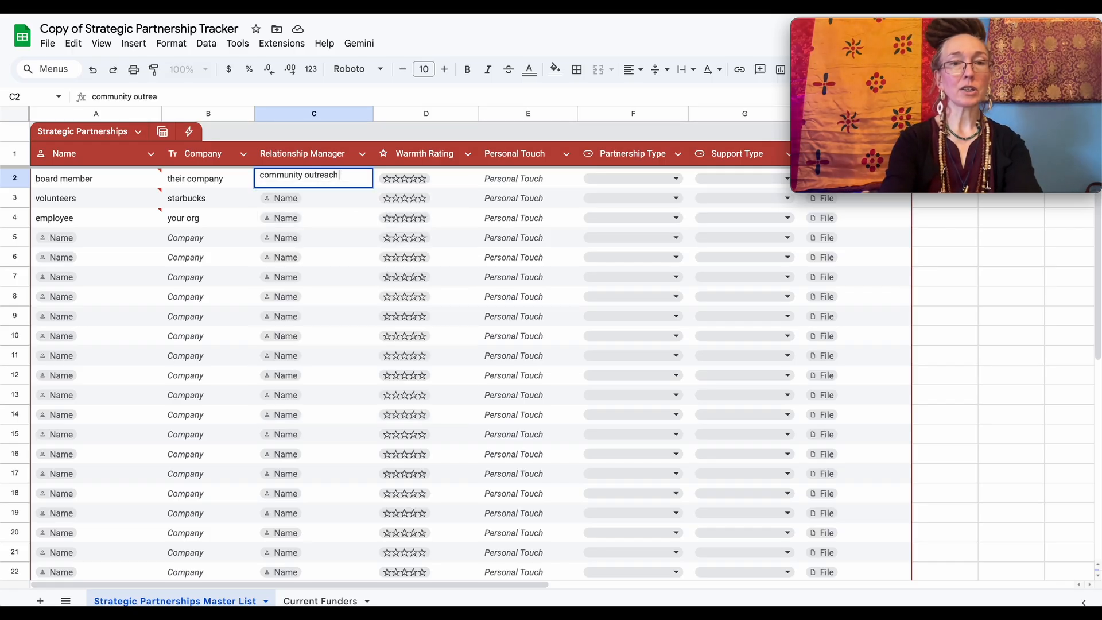
{"action": "type", "text": "coordiator"}
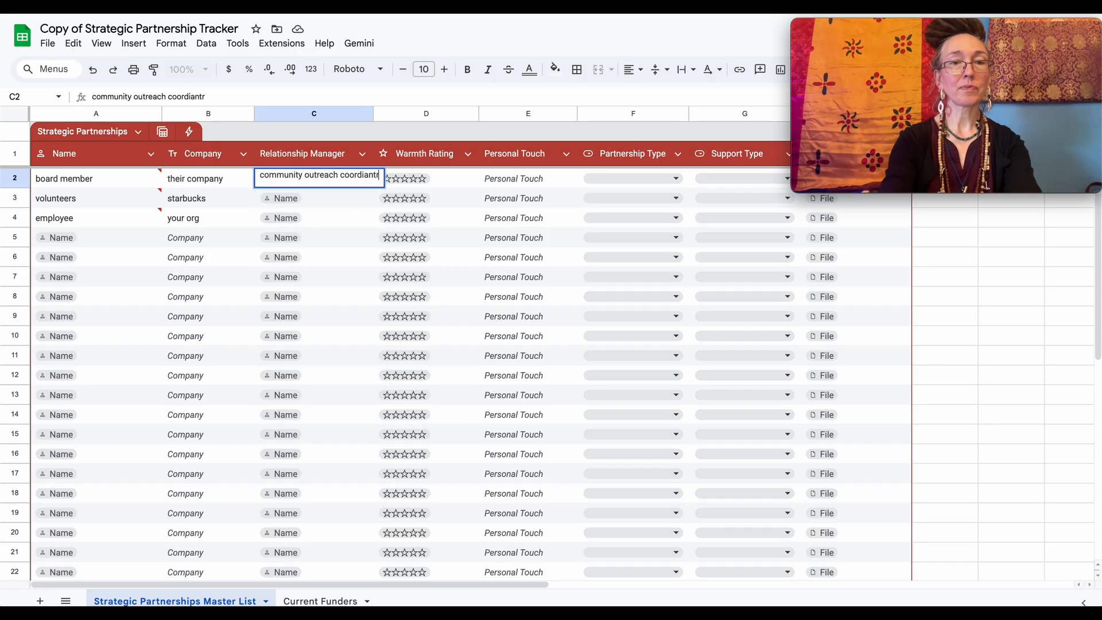
{"action": "key", "text": "Tab"}
Enter "volunteer coordinator" as relationship manager for the volunteers and "direct supervisor" for the employee, in cells C3 and C4.
{"action": "left_click", "coordinate": [319, 196]}
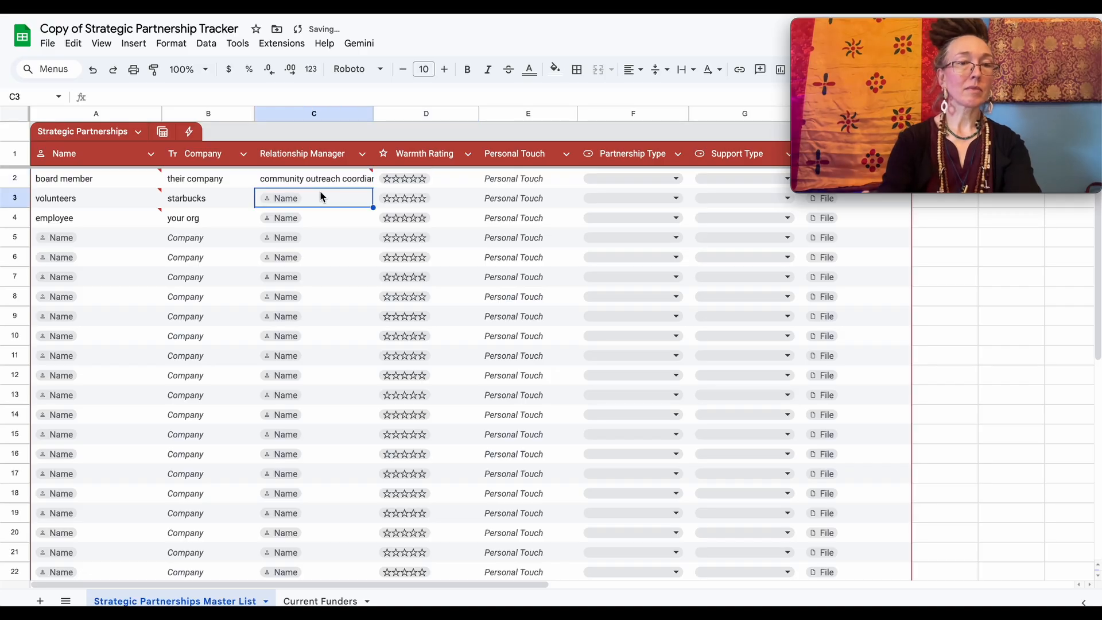
{"action": "type", "text": "voluntee"}
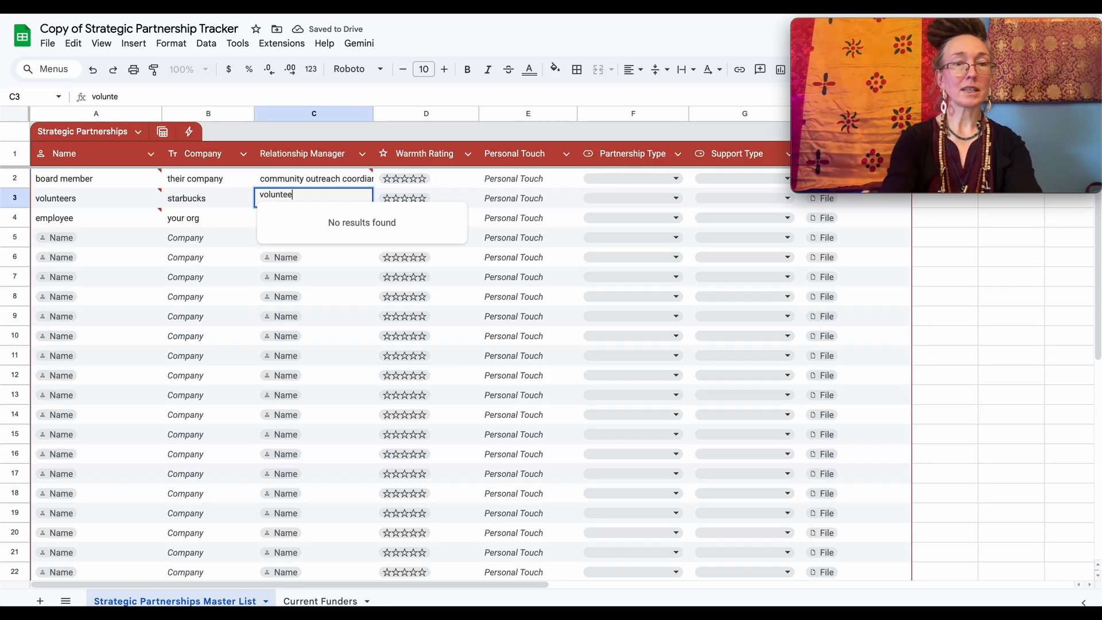
{"action": "type", "text": "r coordinator"}
{"action": "key", "text": "Tab"}
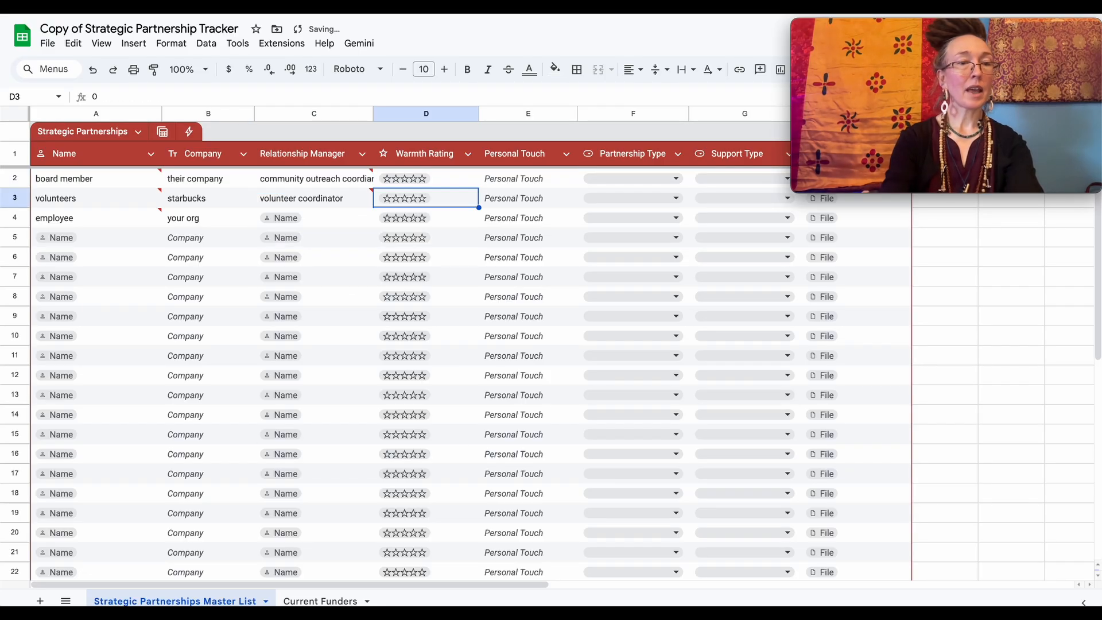
{"action": "left_click", "coordinate": [329, 223]}
{"action": "type", "text": "direct"}
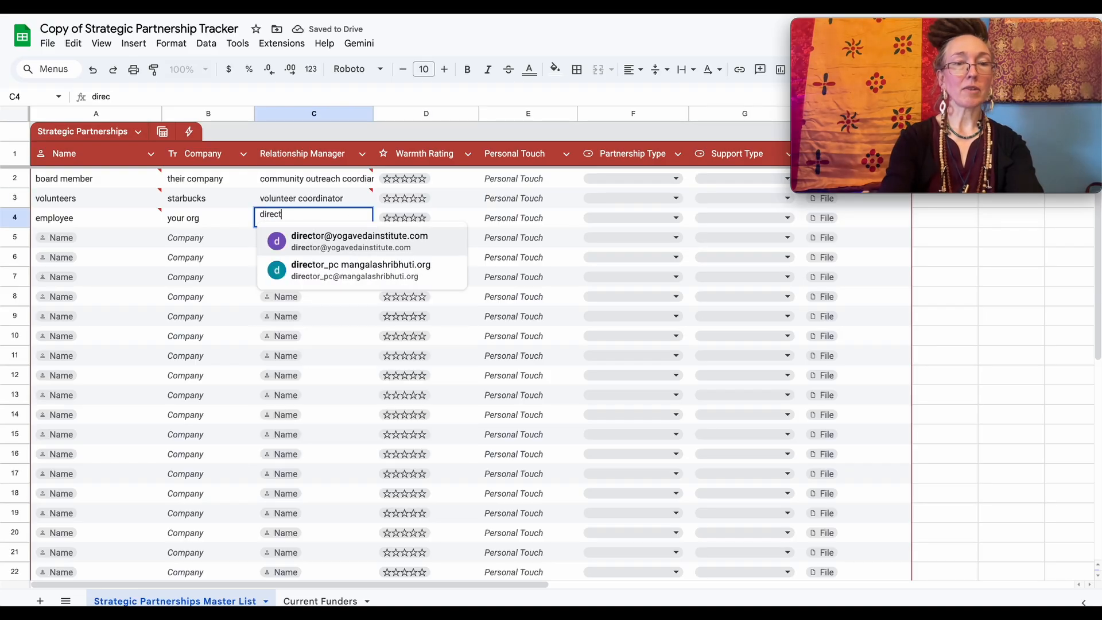
{"action": "type", "text": " supervisor"}
{"action": "key", "text": "Tab"}
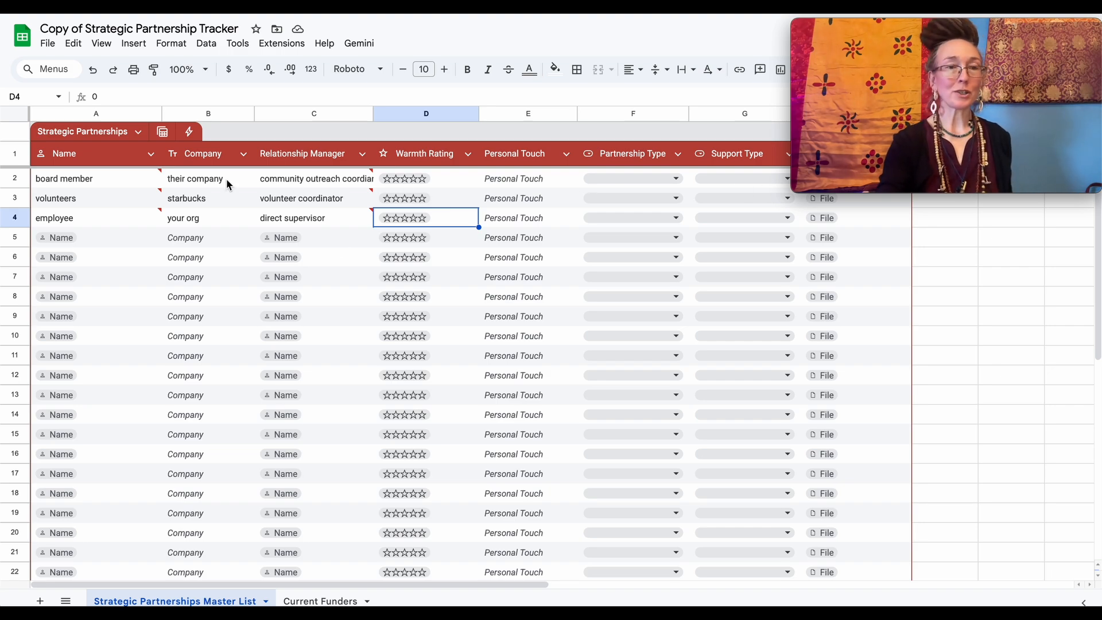
Give the board member a five-star warmth rating and enter "birthday, etc." as the personal touch.
{"action": "mouse_move", "coordinate": [74, 181]}
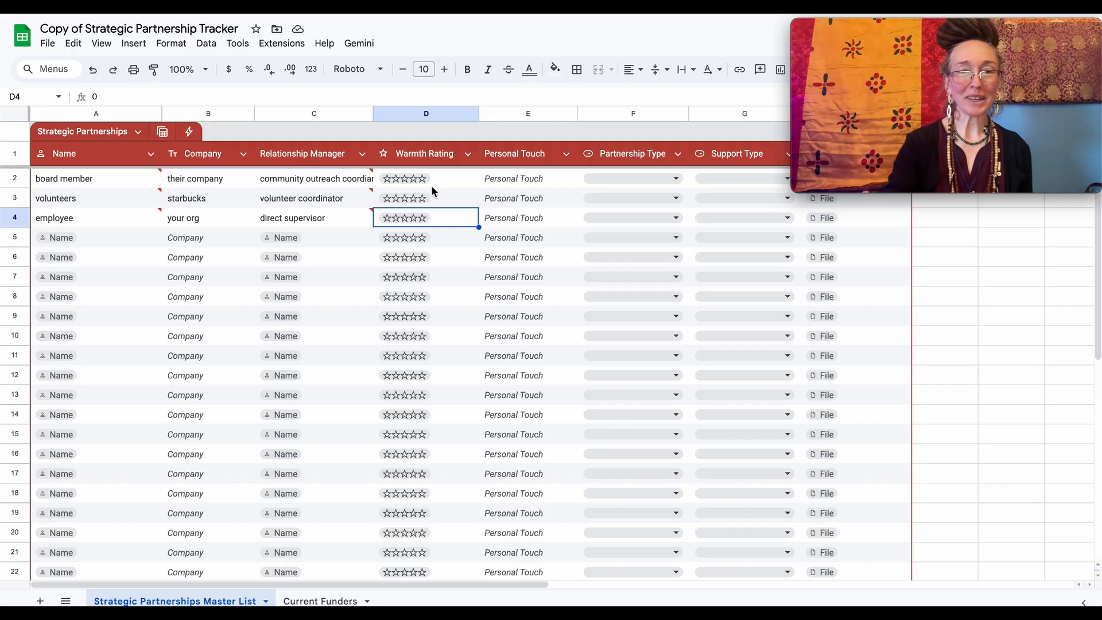
{"action": "left_click", "coordinate": [413, 178]}
{"action": "left_click", "coordinate": [416, 305]}
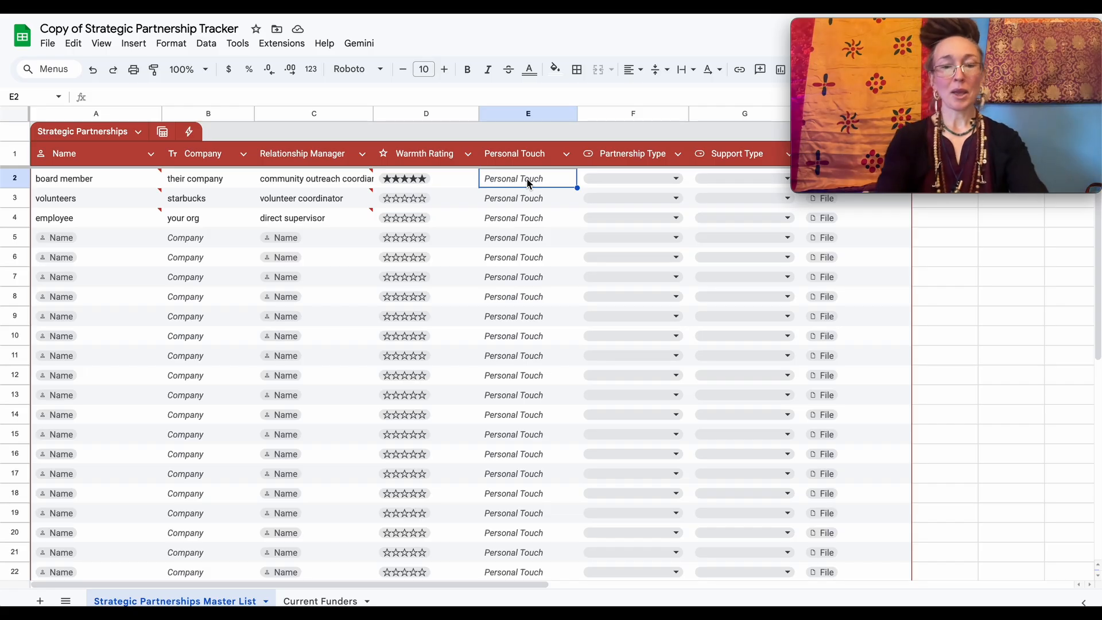
{"action": "type", "text": "birthday"}
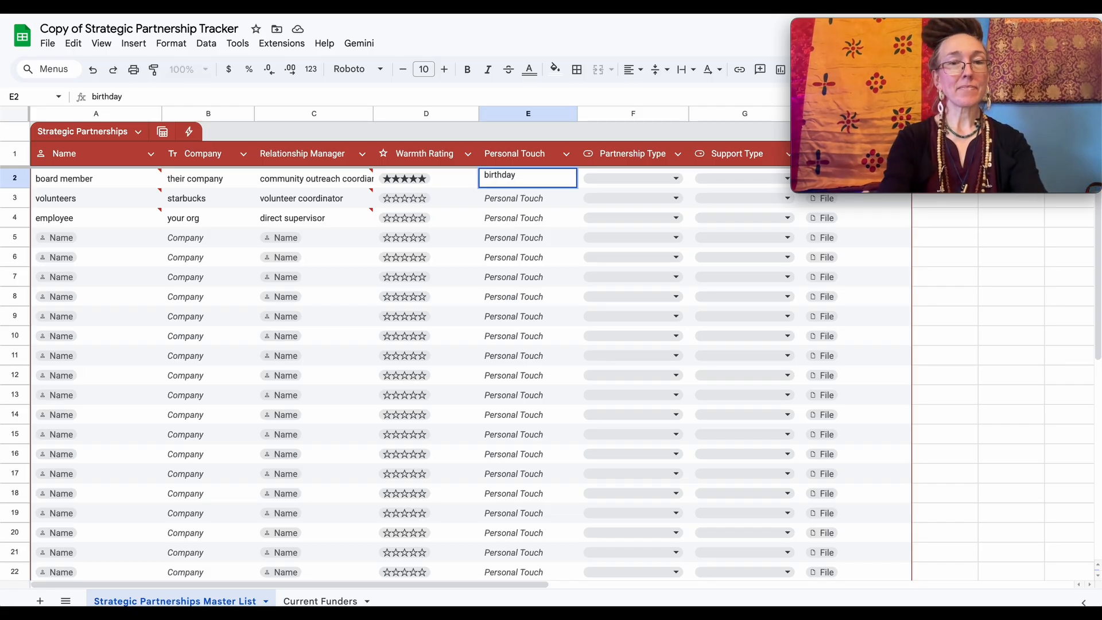
{"action": "type", "text": ", etc."}
{"action": "key", "text": "Tab"}
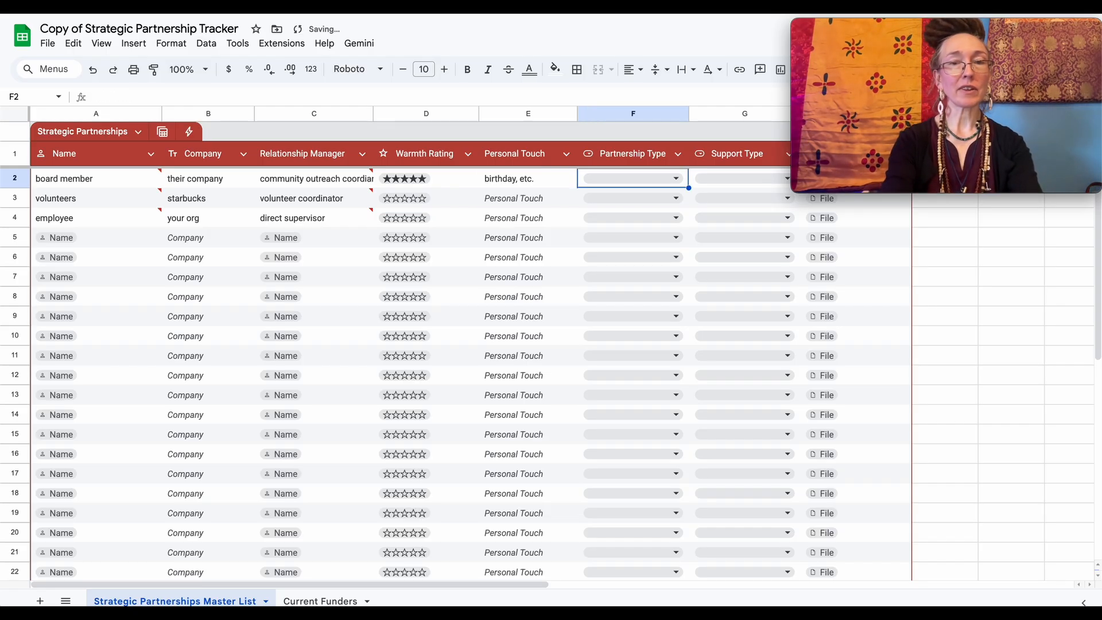
Set the partnership type to Referral for the board member, Visibility for the volunteers and Resources for the employee.
{"action": "left_click", "coordinate": [663, 175]}
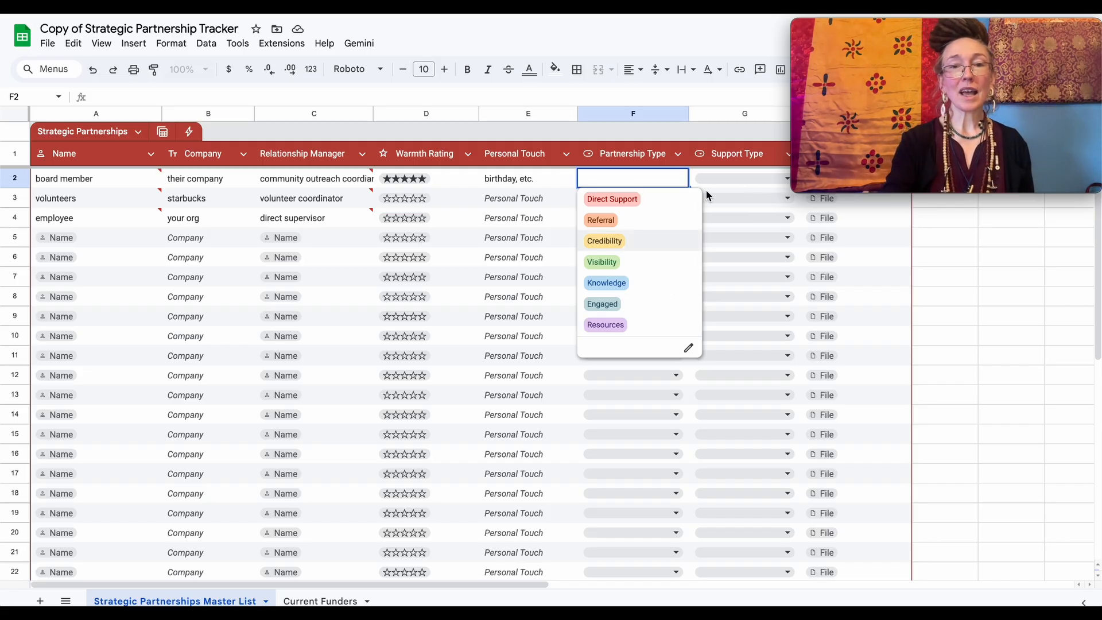
{"action": "left_click", "coordinate": [646, 224]}
{"action": "left_click", "coordinate": [639, 205]}
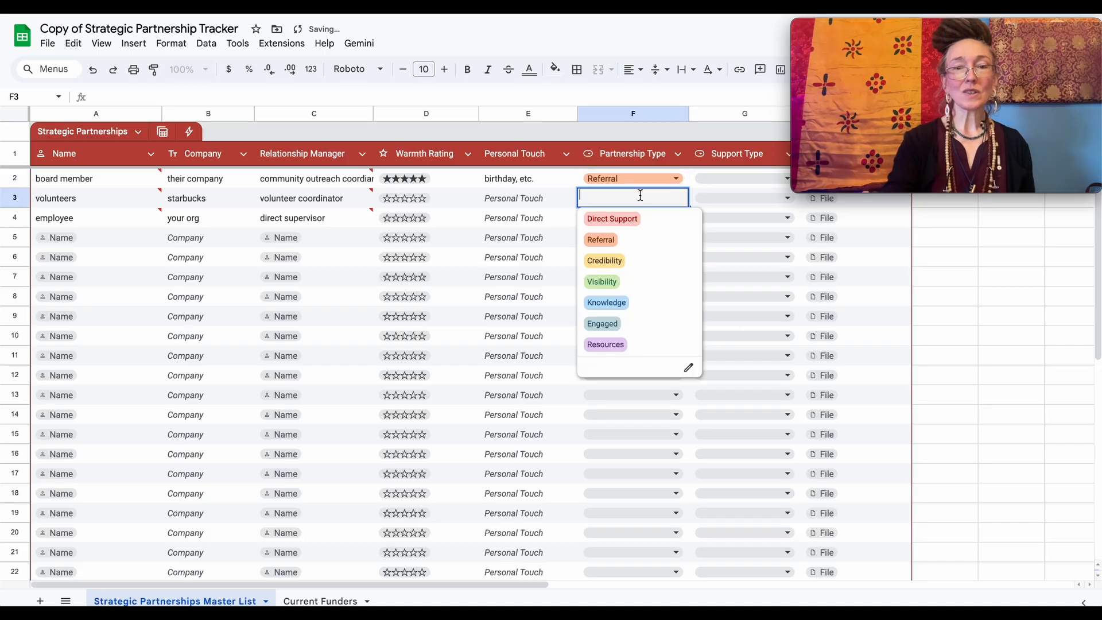
{"action": "left_click", "coordinate": [631, 278]}
{"action": "left_click", "coordinate": [646, 219]}
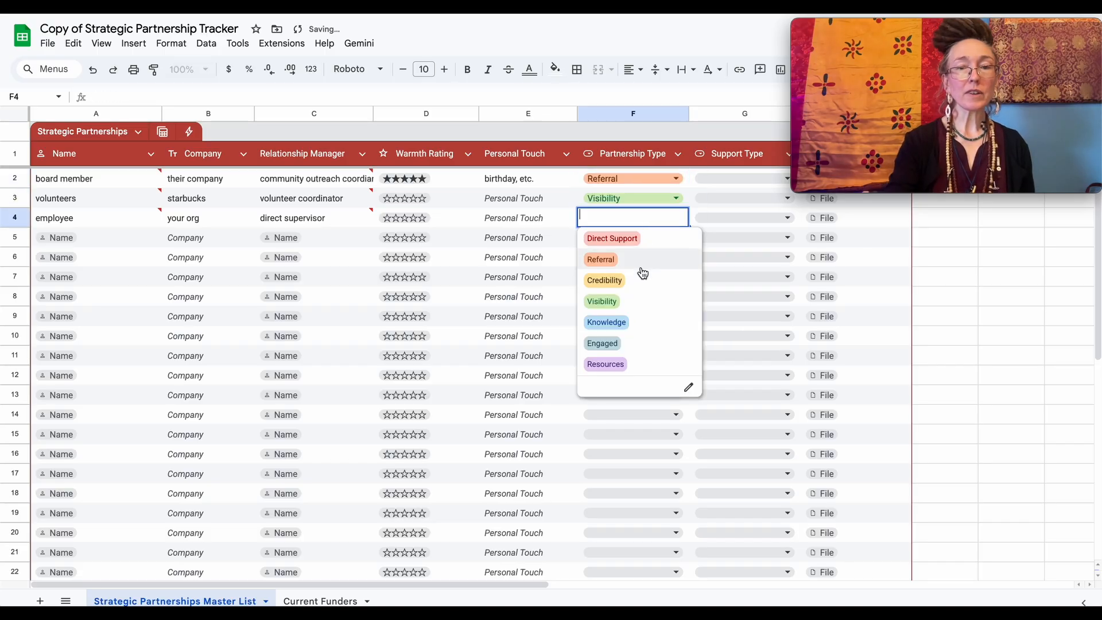
{"action": "left_click", "coordinate": [640, 362]}
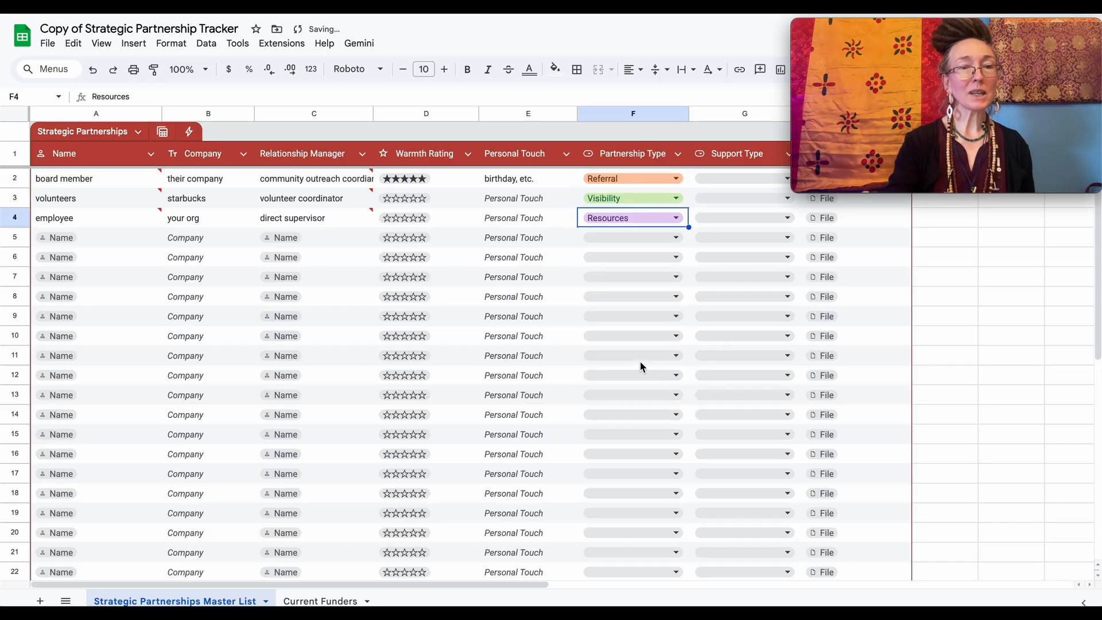
Set the support type to Letter of Support for the board member, Discount for the volunteers and Shout Out for the employee.
{"action": "left_click", "coordinate": [729, 179]}
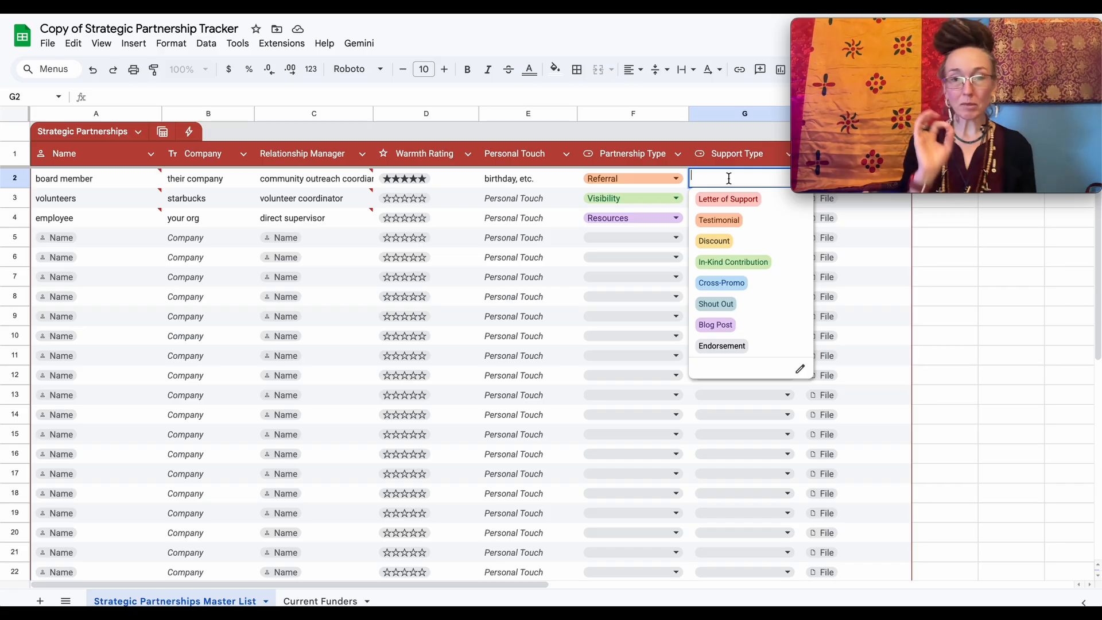
{"action": "left_click", "coordinate": [729, 199]}
{"action": "left_click", "coordinate": [730, 198]}
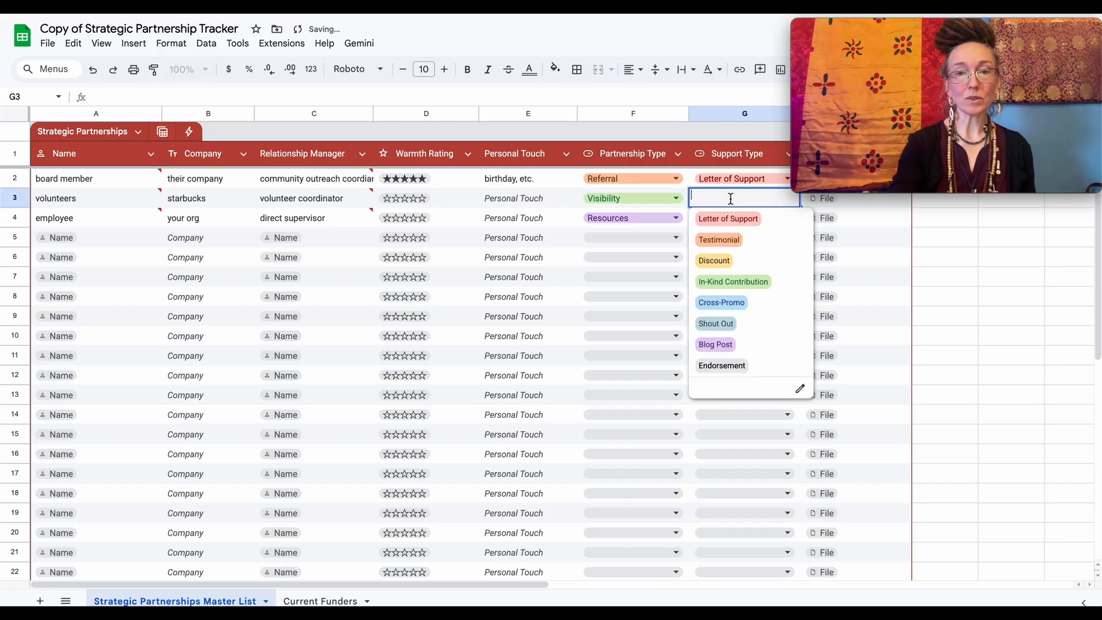
{"action": "left_click", "coordinate": [731, 259]}
{"action": "left_click", "coordinate": [732, 219]}
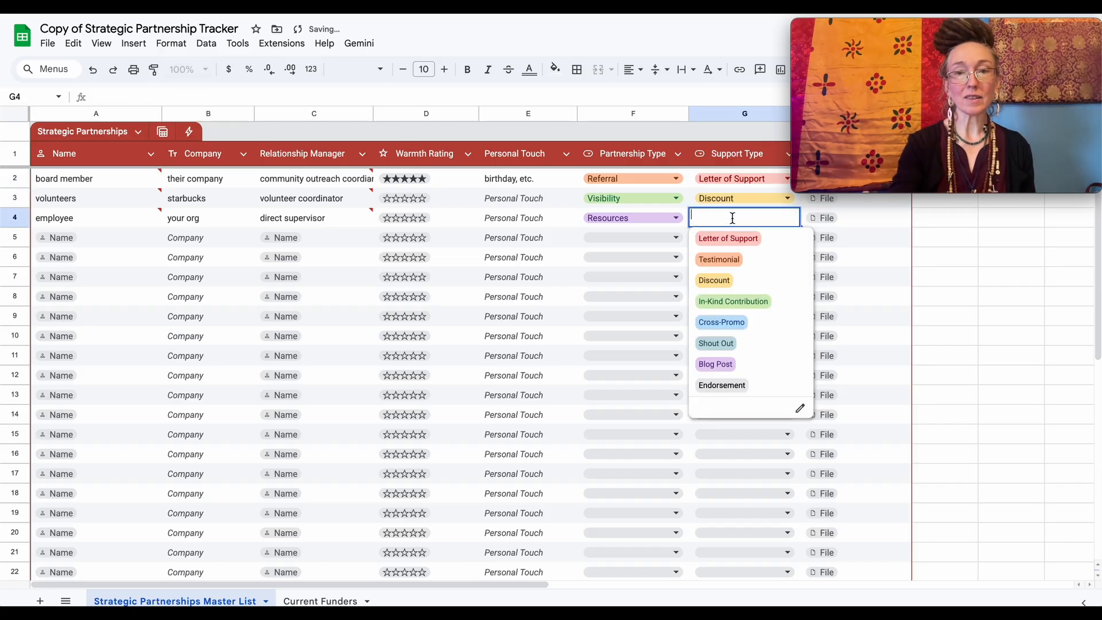
{"action": "left_click", "coordinate": [736, 343]}
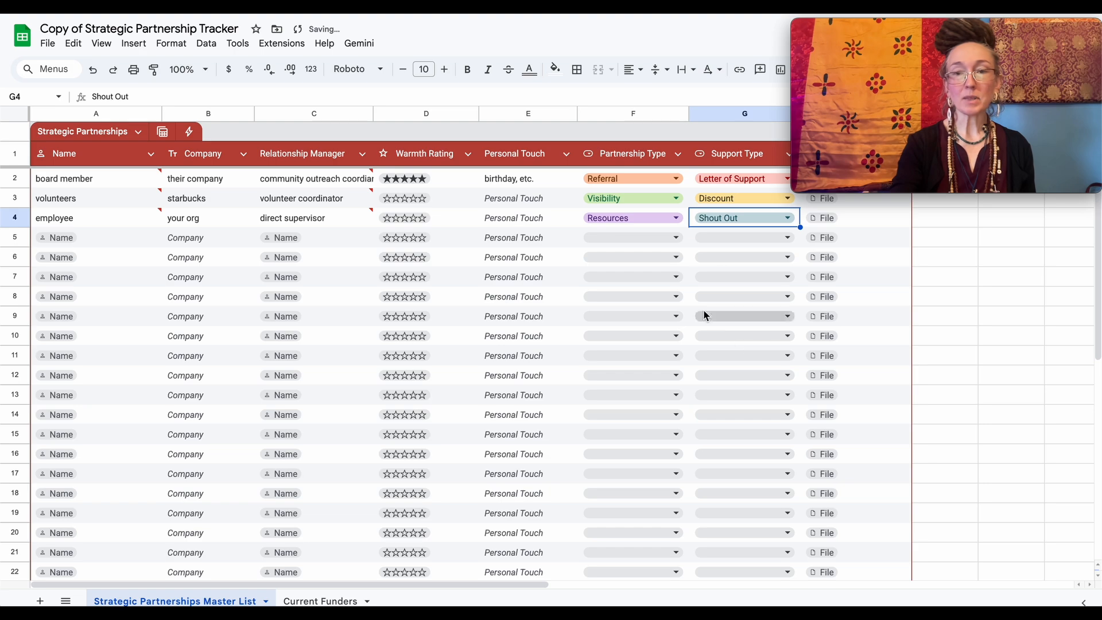
{"action": "left_click", "coordinate": [848, 218]}
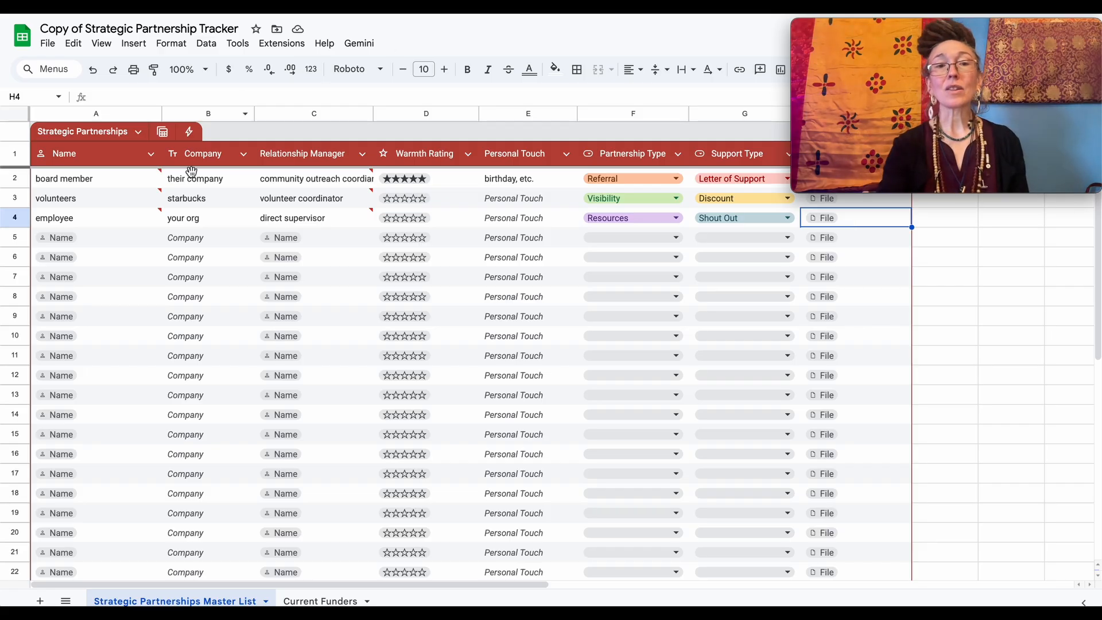
{"action": "left_click", "coordinate": [239, 343]}
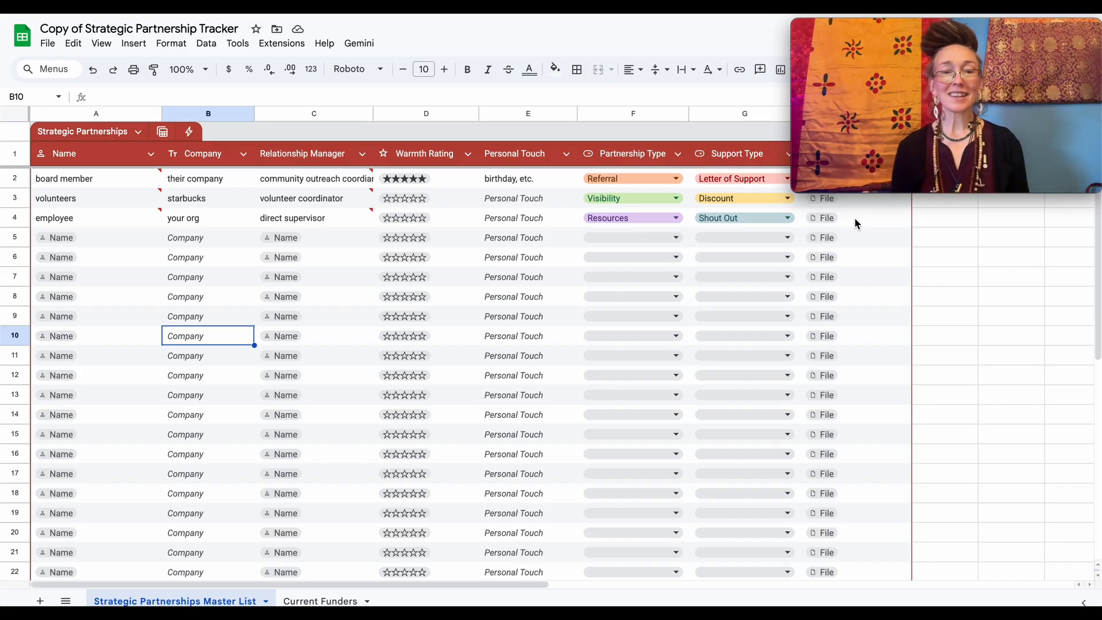
On the Current Funders sheet, replace the board member's aggregate value with "$contributions to date or annually".
{"action": "left_click", "coordinate": [315, 601]}
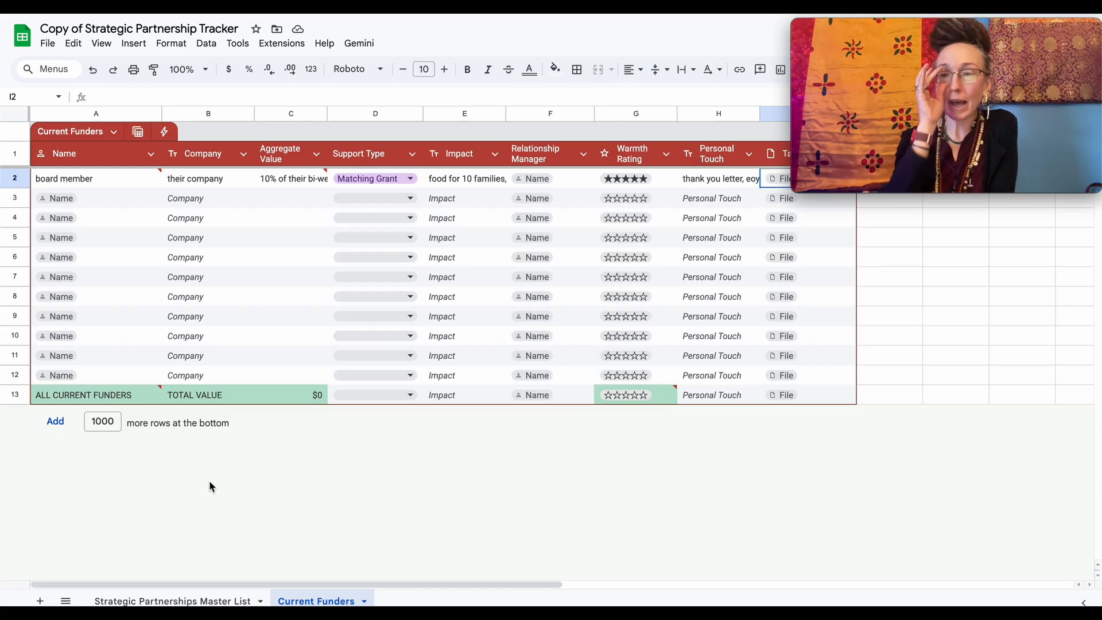
{"action": "mouse_move", "coordinate": [76, 183]}
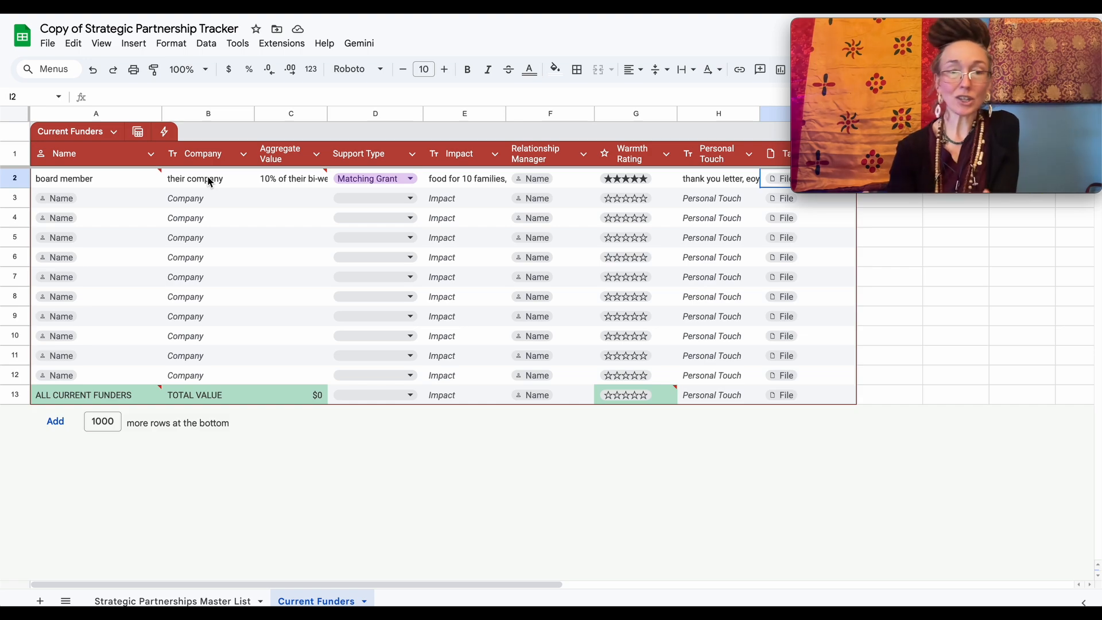
{"action": "mouse_move", "coordinate": [292, 183]}
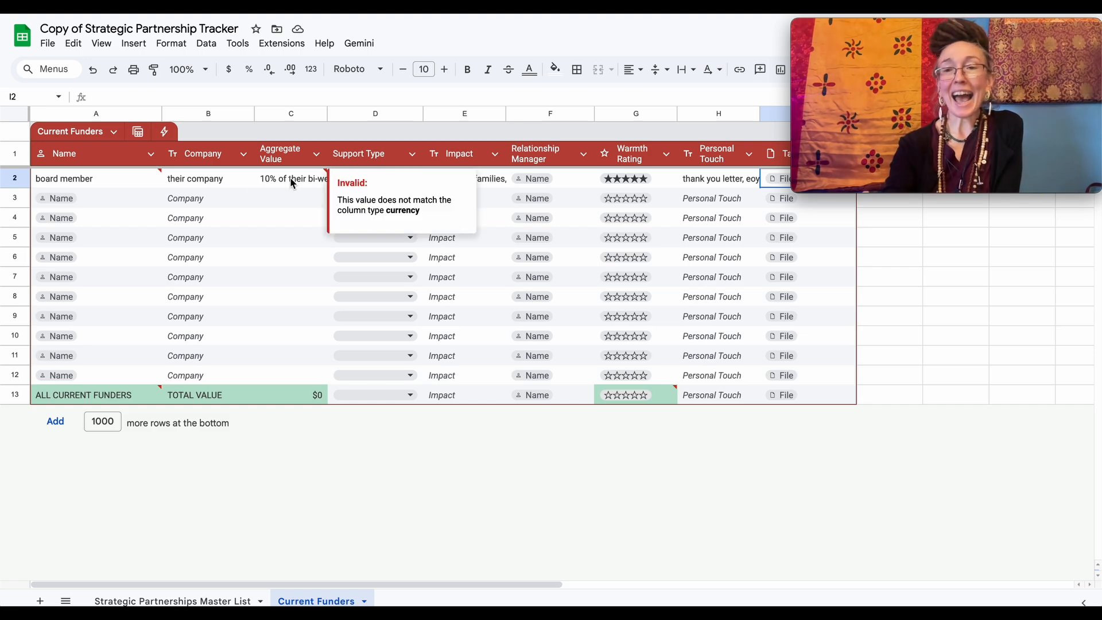
{"action": "triple_click", "coordinate": [291, 180]}
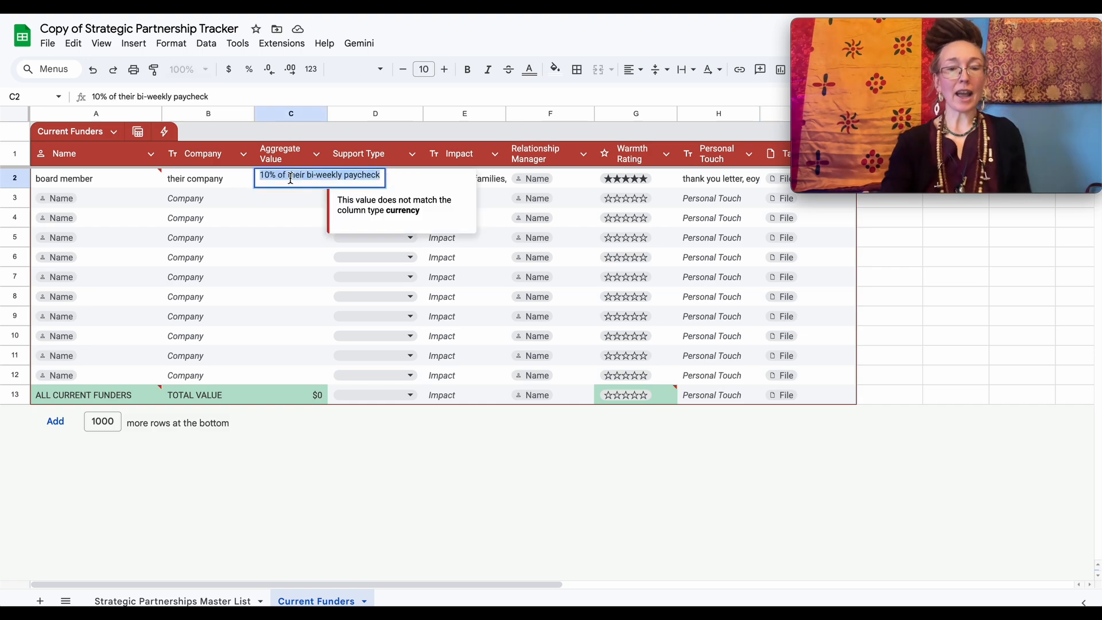
{"action": "type", "text": "$"}
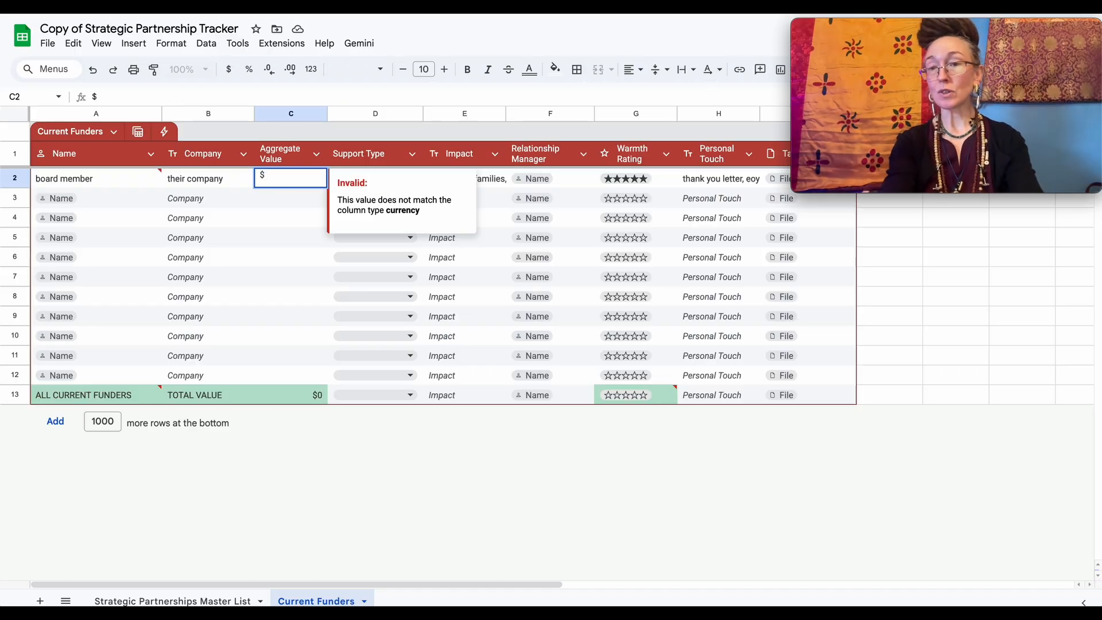
{"action": "type", "text": "contrigbutio"}
{"action": "key", "text": "BackSpace"}
{"action": "key", "text": "BackSpace"}
{"action": "key", "text": "BackSpace"}
{"action": "key", "text": "BackSpace"}
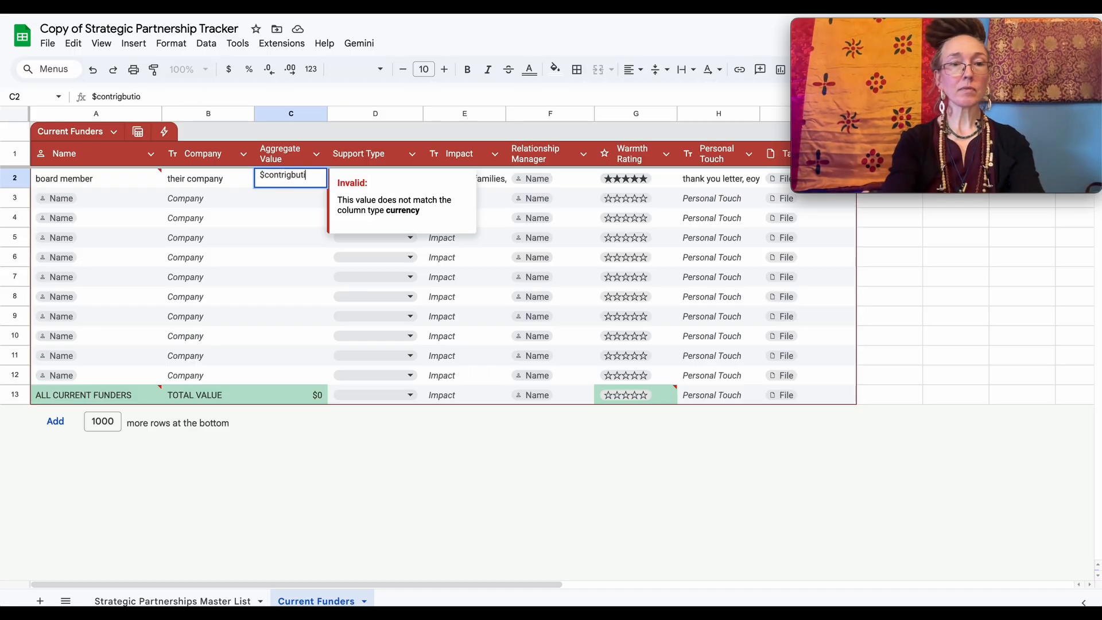
{"action": "key", "text": "BackSpace"}
{"action": "key", "text": "BackSpace"}
{"action": "type", "text": "butions to d"}
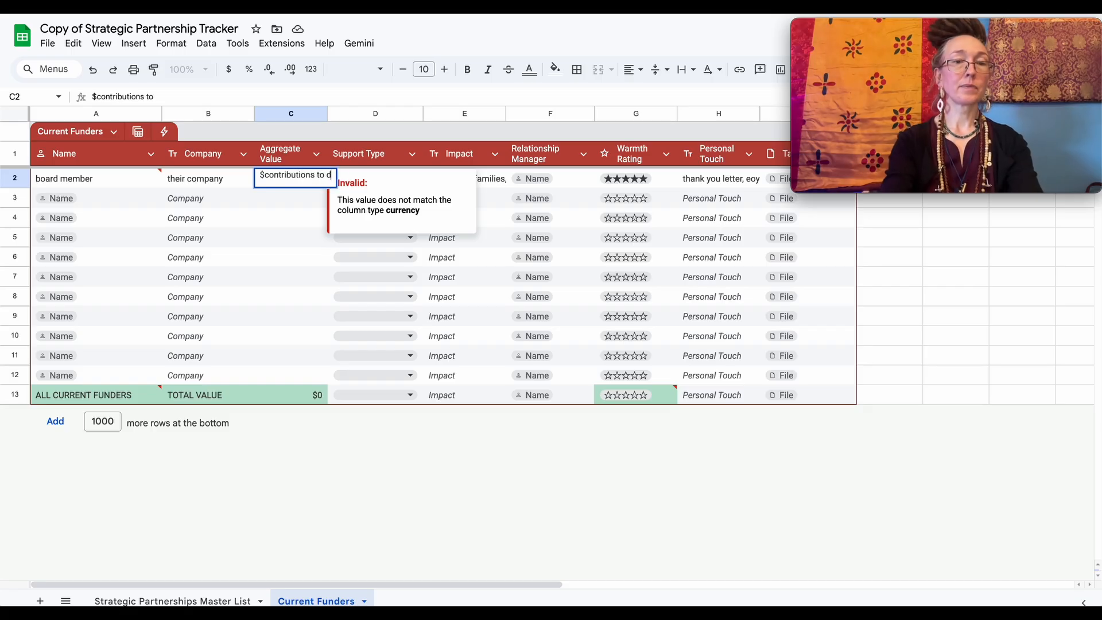
{"action": "type", "text": "ate or ann"}
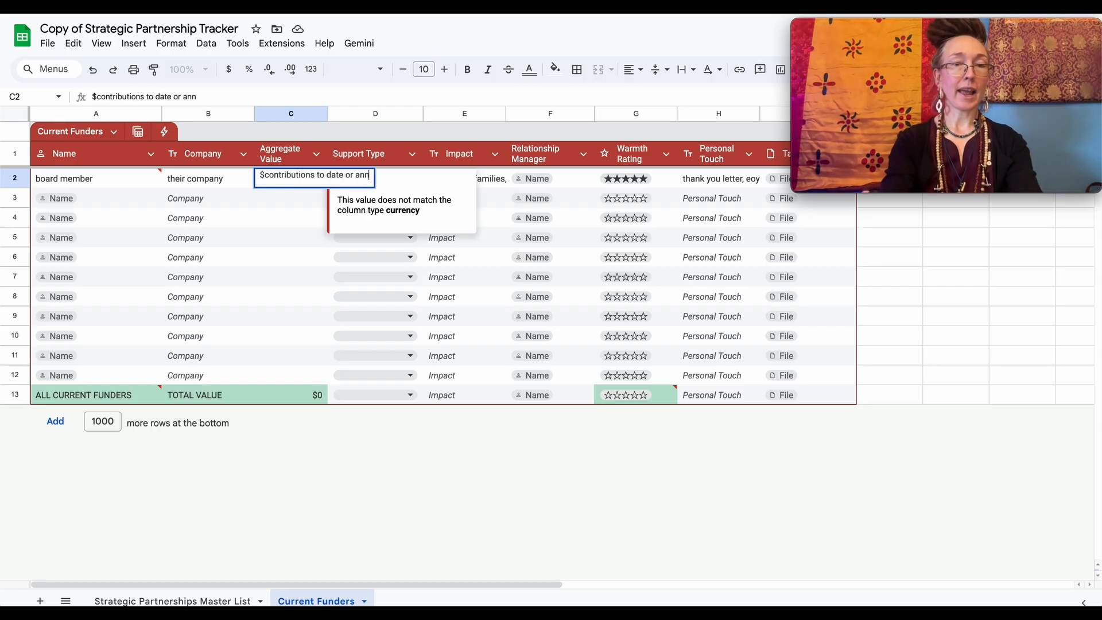
{"action": "type", "text": "ually"}
{"action": "key", "text": "Tab"}
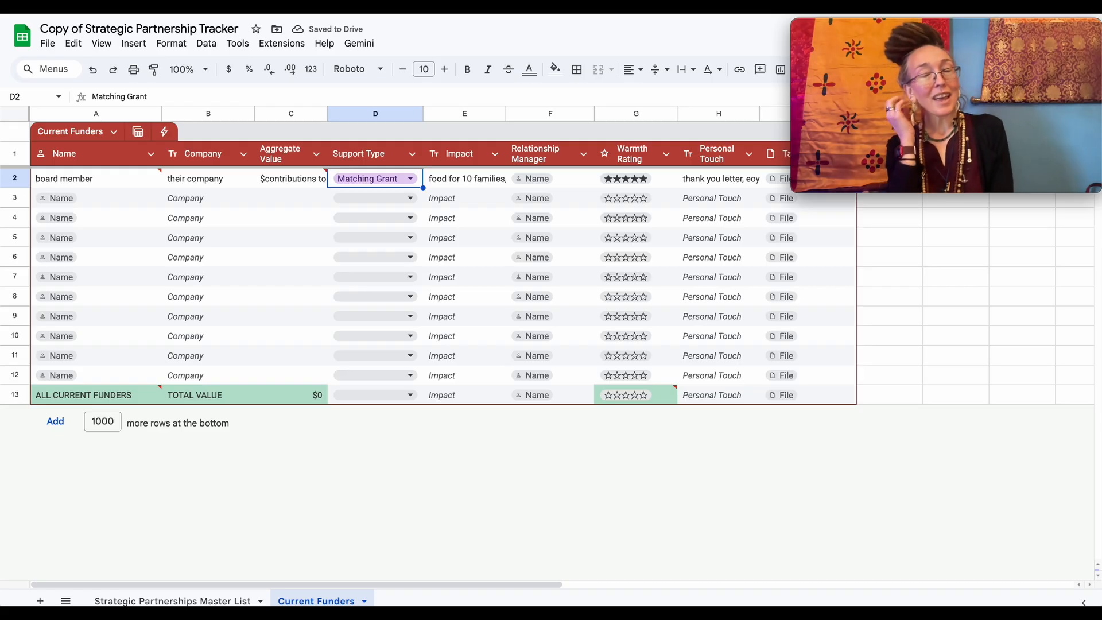
Set the board member's support type on the Current Funders sheet to Discount.
{"action": "left_click", "coordinate": [356, 181]}
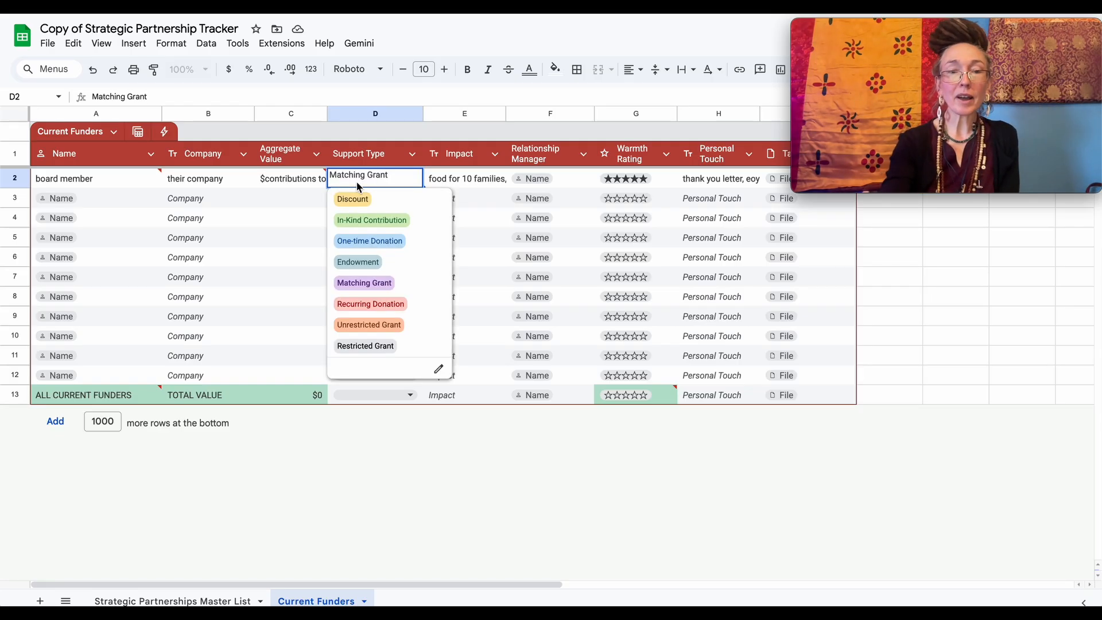
{"action": "left_click", "coordinate": [355, 199]}
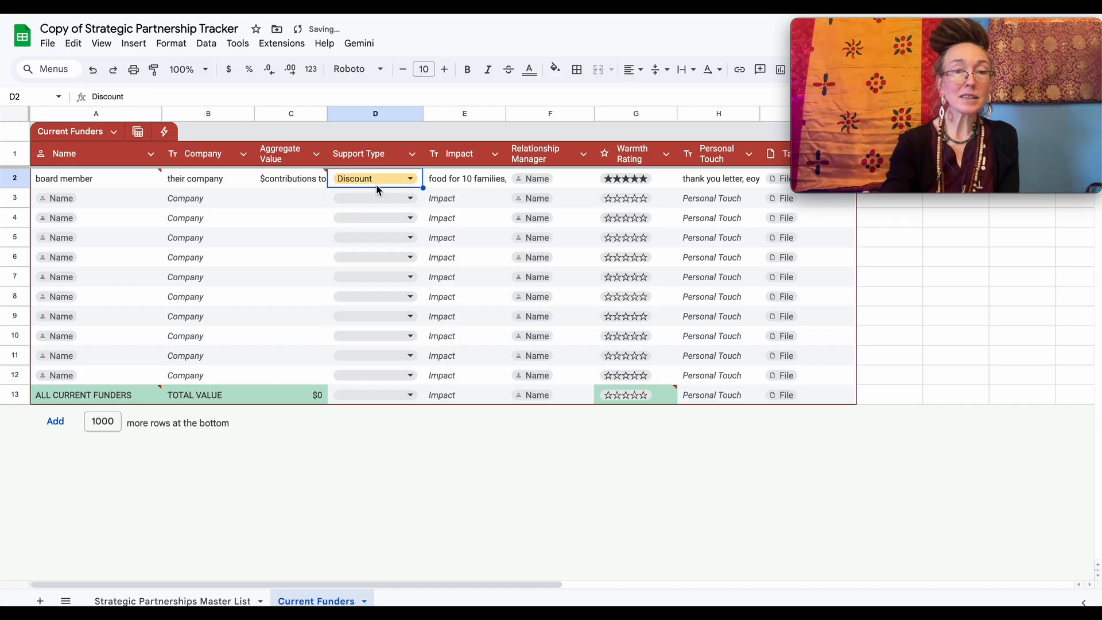
{"action": "left_click", "coordinate": [376, 180]}
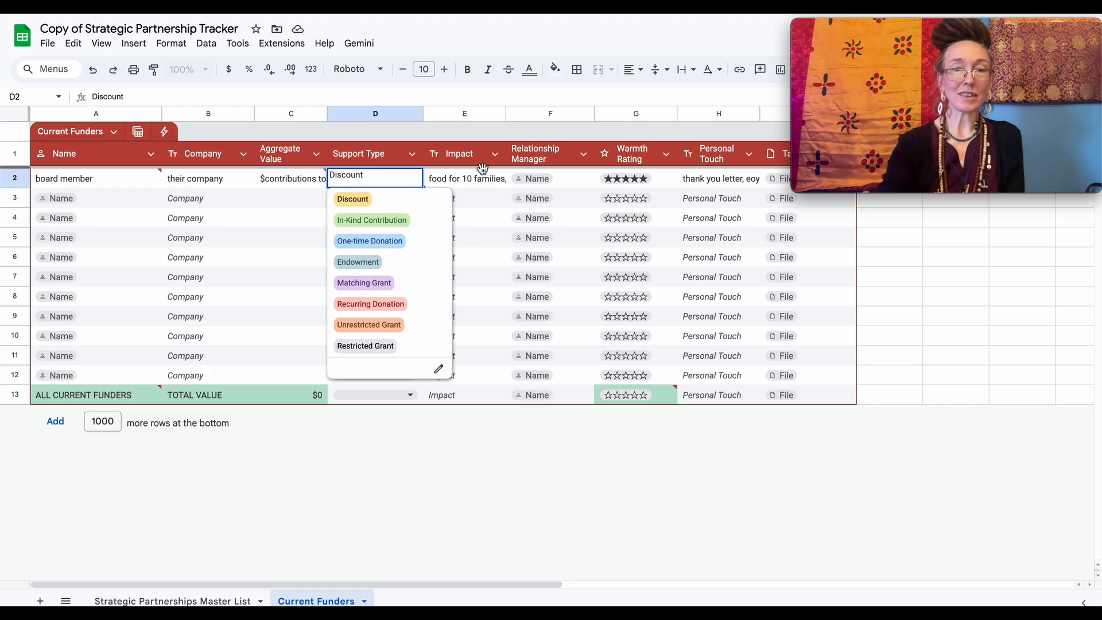
Read the board member's full impact entry in cell E2 and return to the Strategic Partnerships Master List sheet.
{"action": "left_click", "coordinate": [478, 183]}
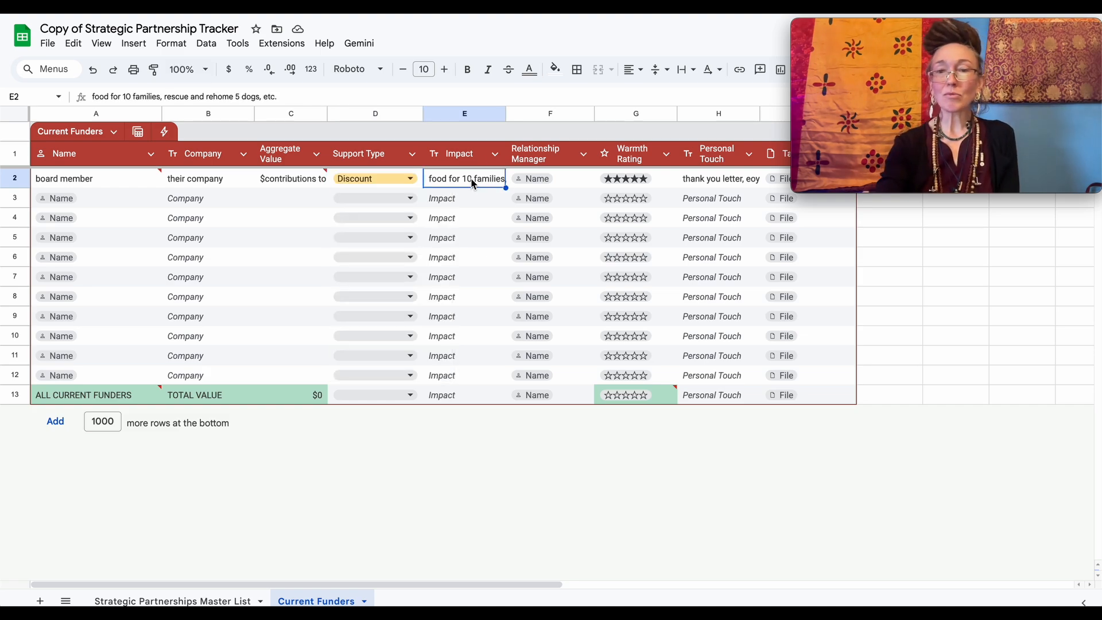
{"action": "triple_click", "coordinate": [472, 181]}
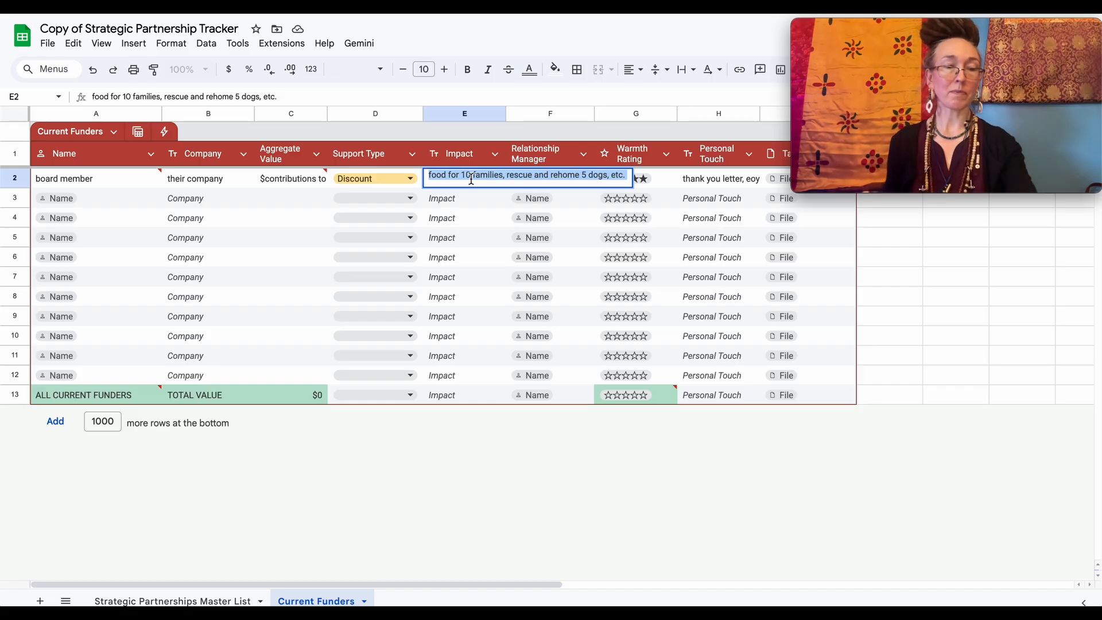
{"action": "key", "text": "Tab"}
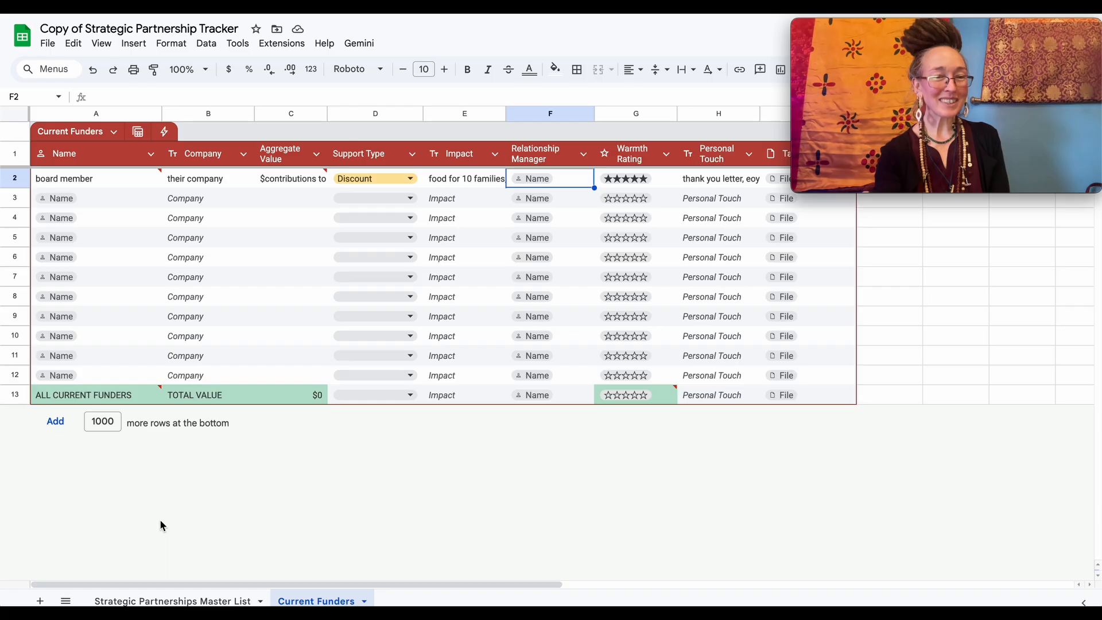
{"action": "left_click", "coordinate": [155, 601]}
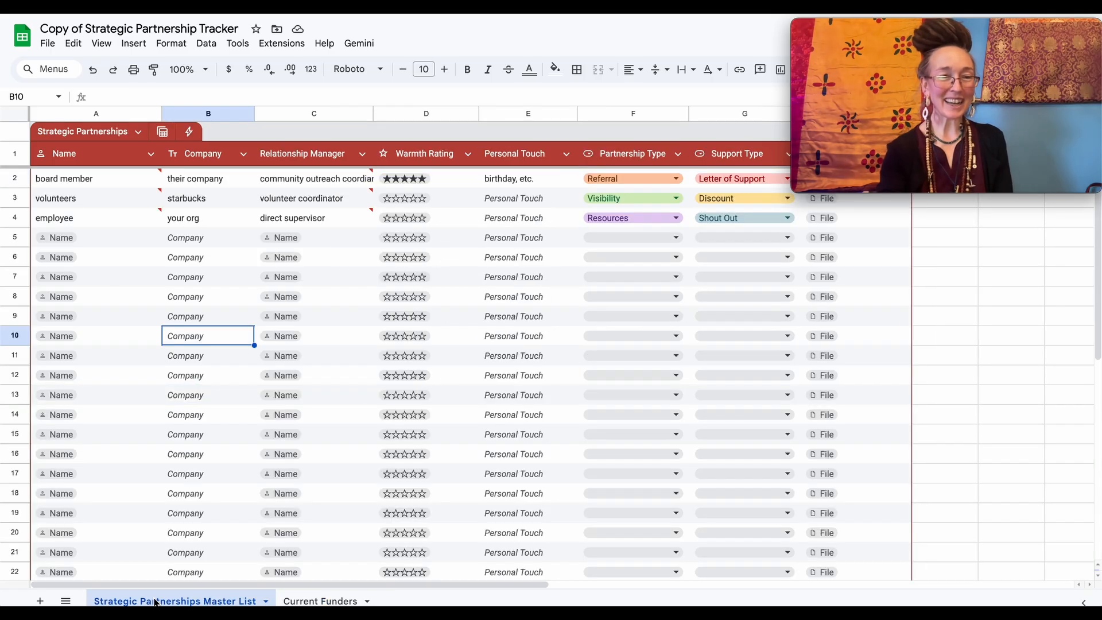